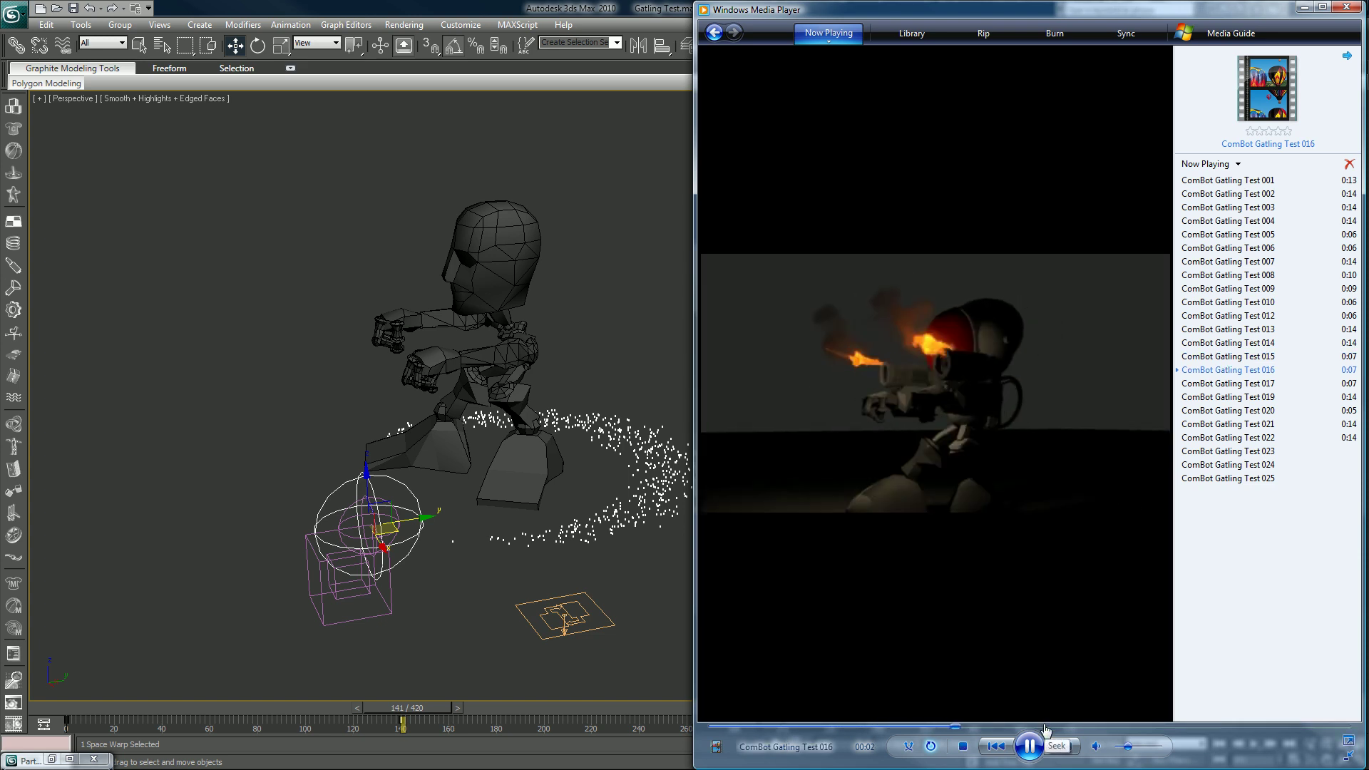
# Replay the gatling fire in the ComBot Gatling Test 016 clip and pause it.
pyautogui.click(838, 726)
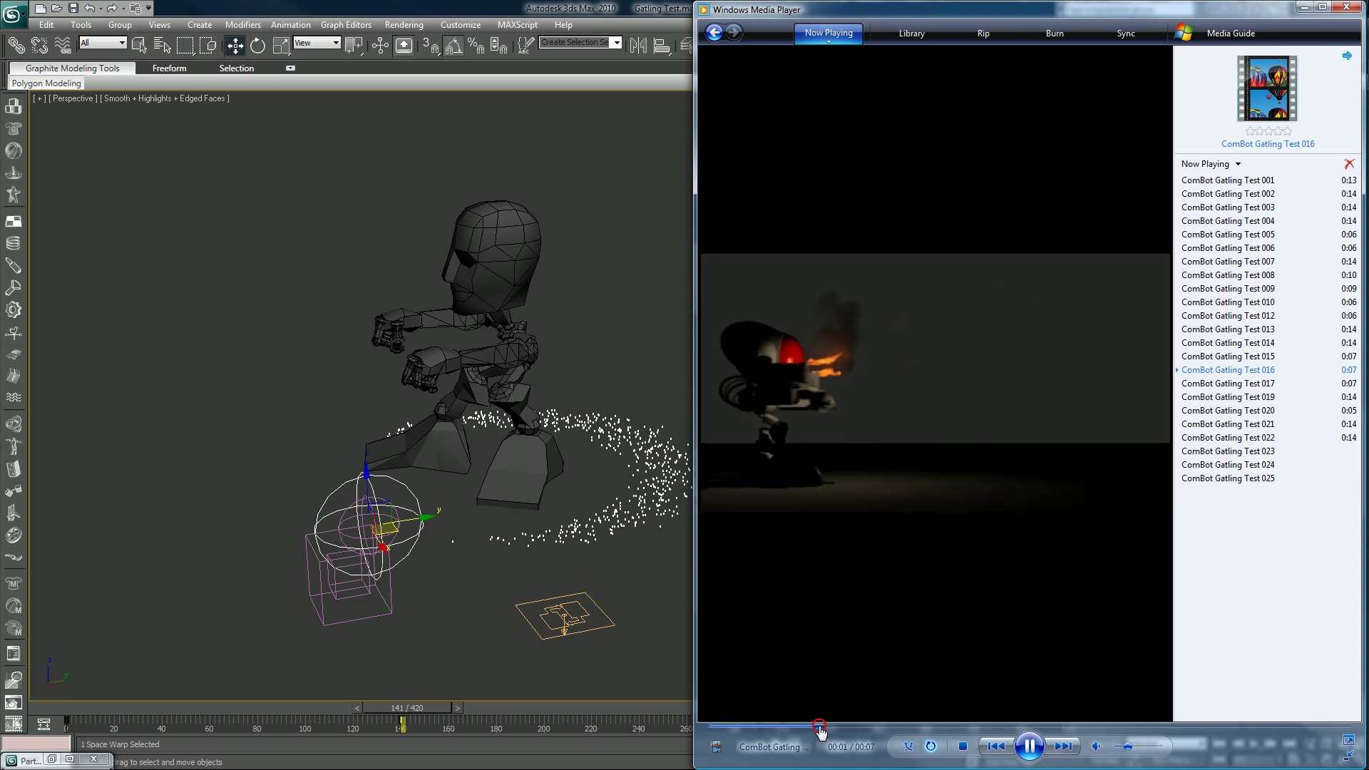
pyautogui.click(820, 726)
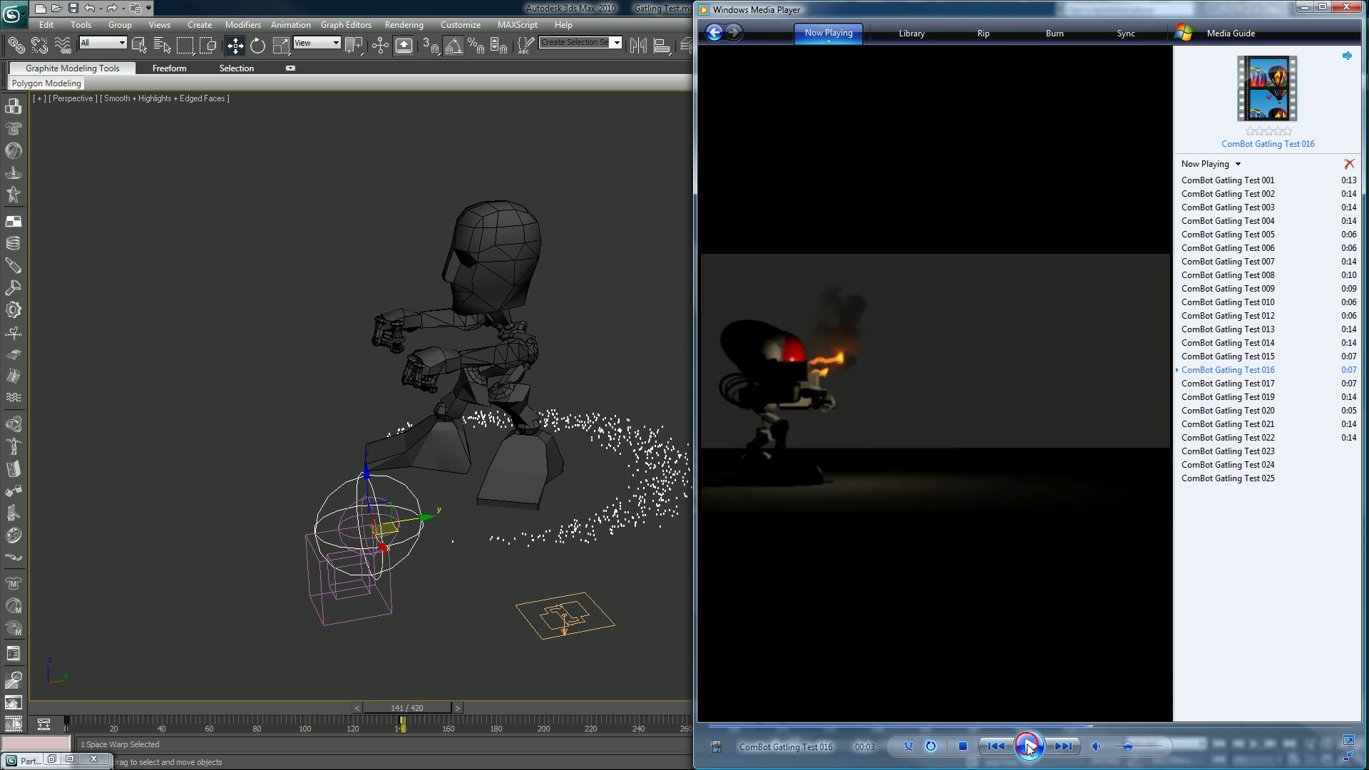
# Switch to 3ds Max, restore the minimized Particle View to look at the particle flows, and close it.
pyautogui.click(610, 6)
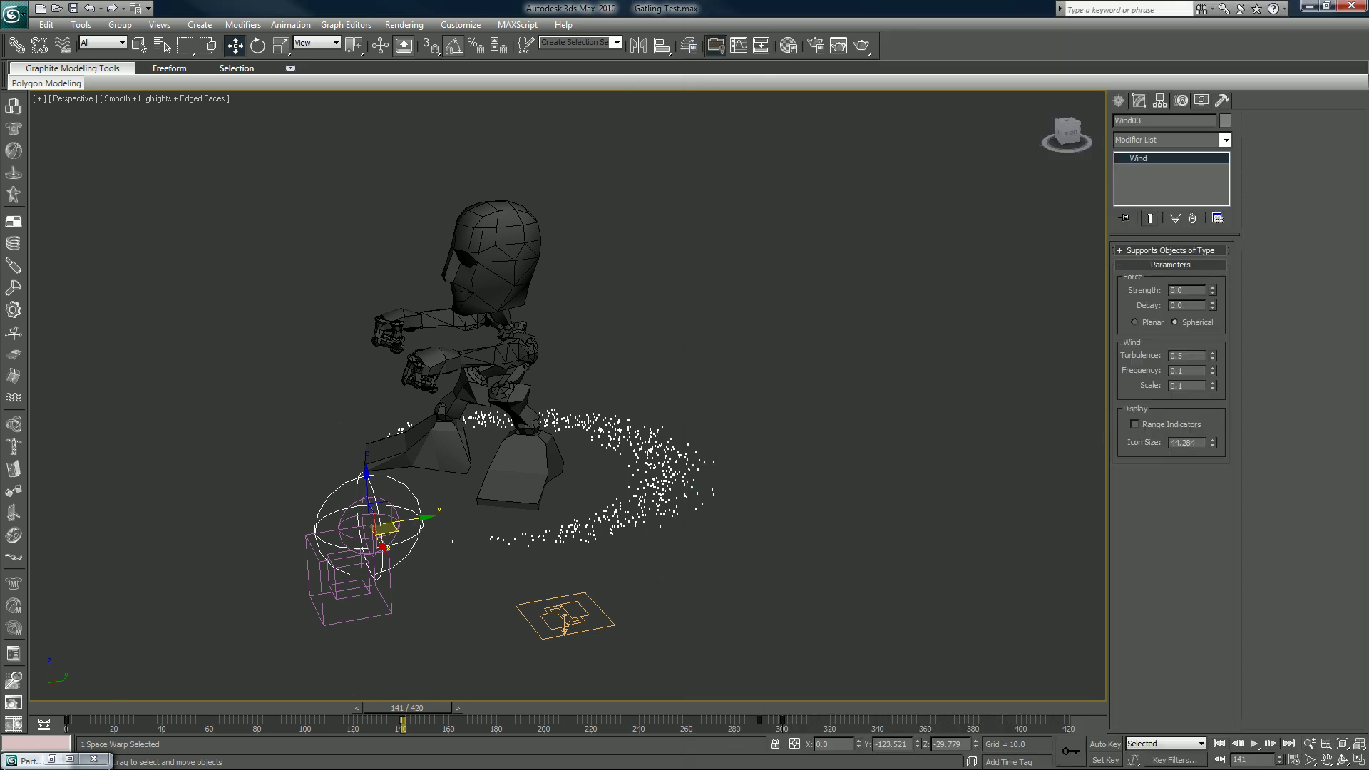
pyautogui.click(55, 760)
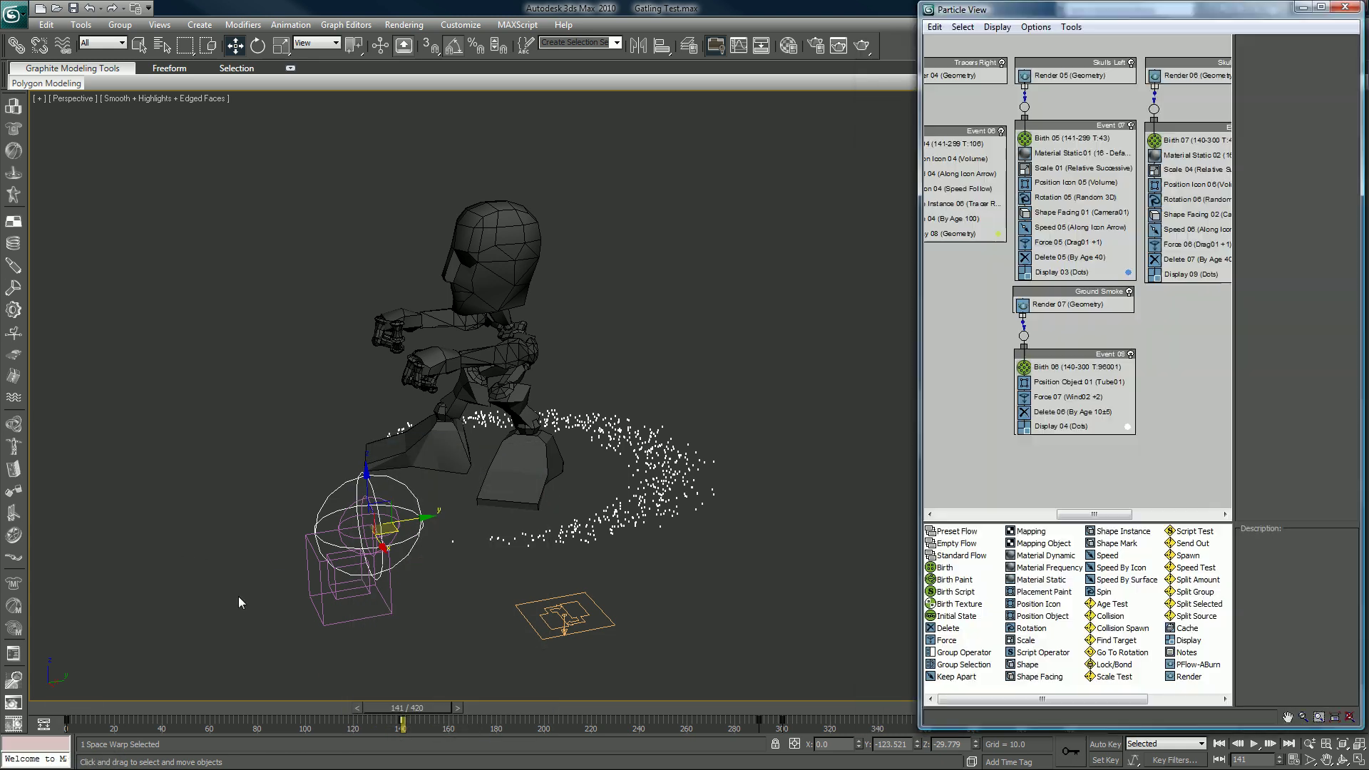
pyautogui.click(1341, 8)
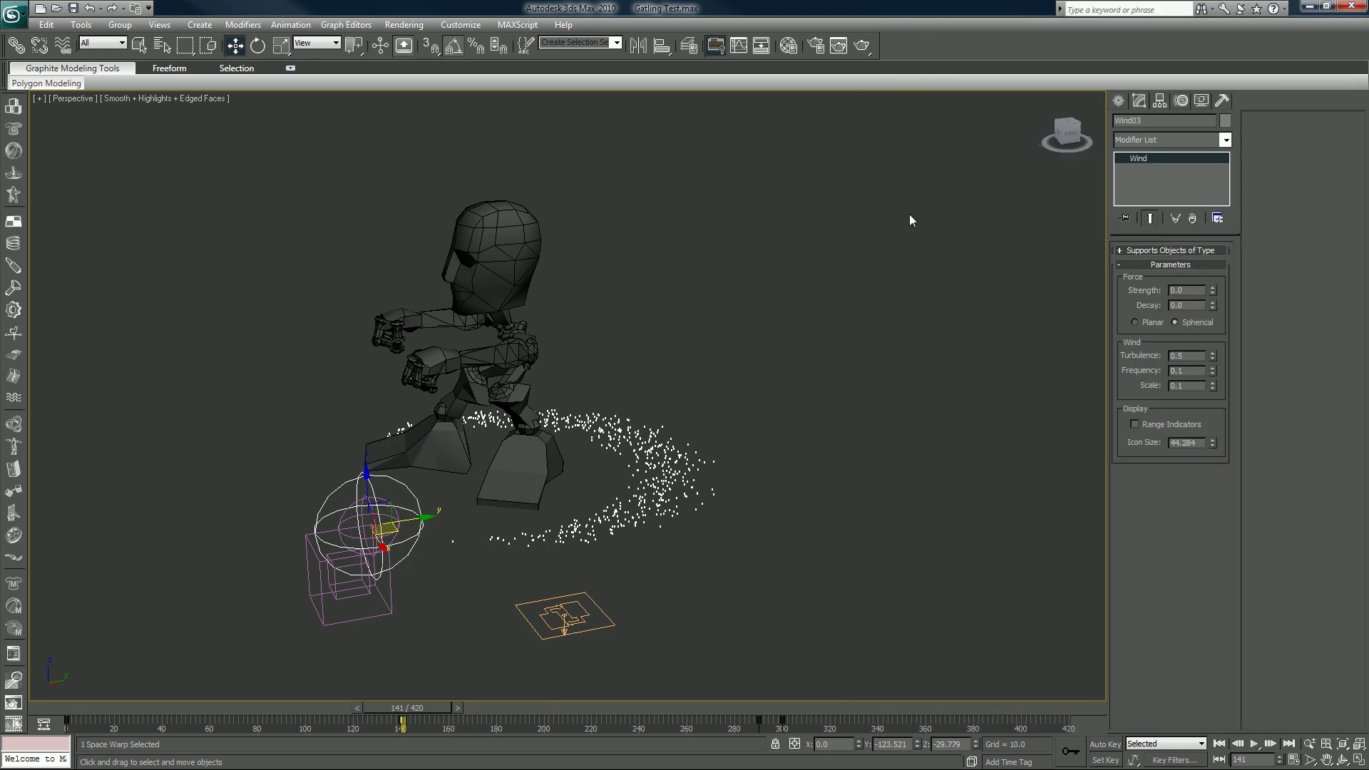
# Clear the selection, hide the X Gound Smoke layer and show the X Fume Fire layer.
pyautogui.click(782, 92)
pyautogui.click(692, 49)
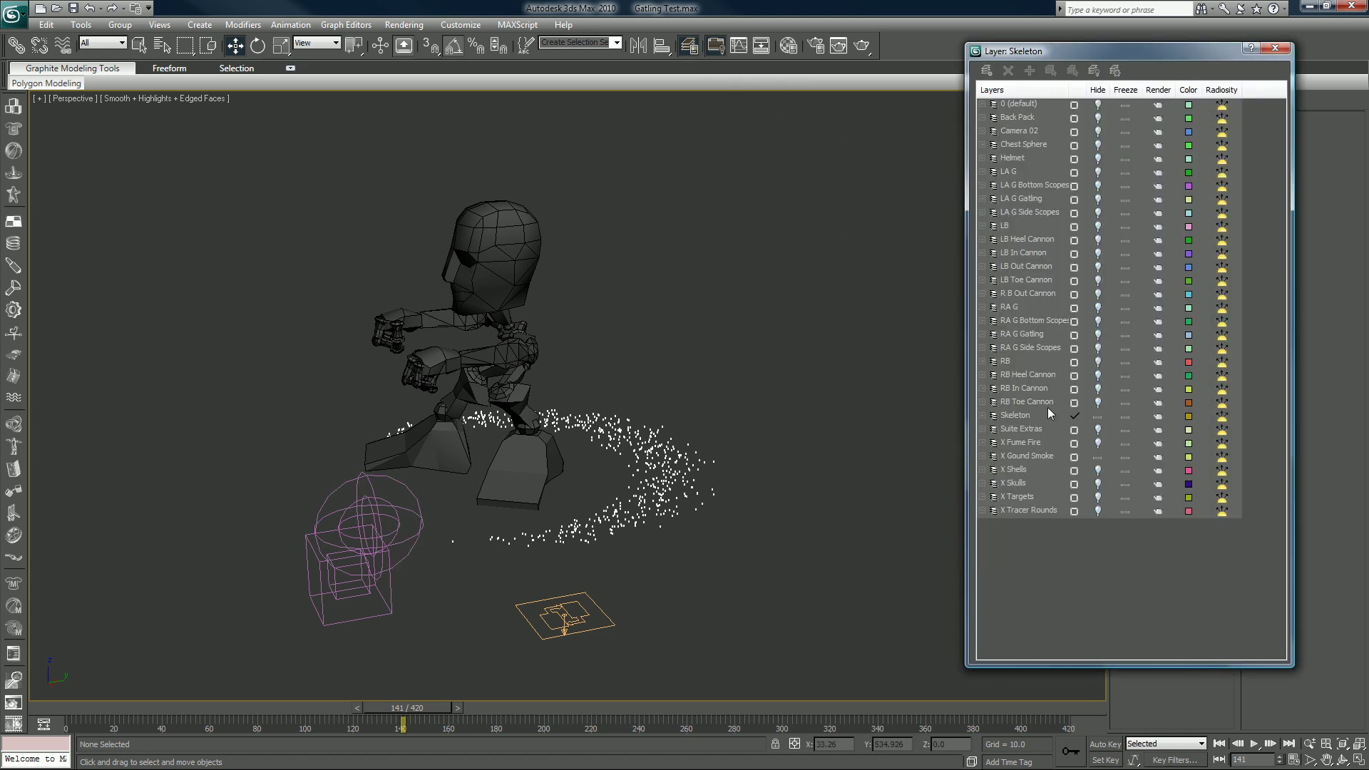
pyautogui.click(1098, 457)
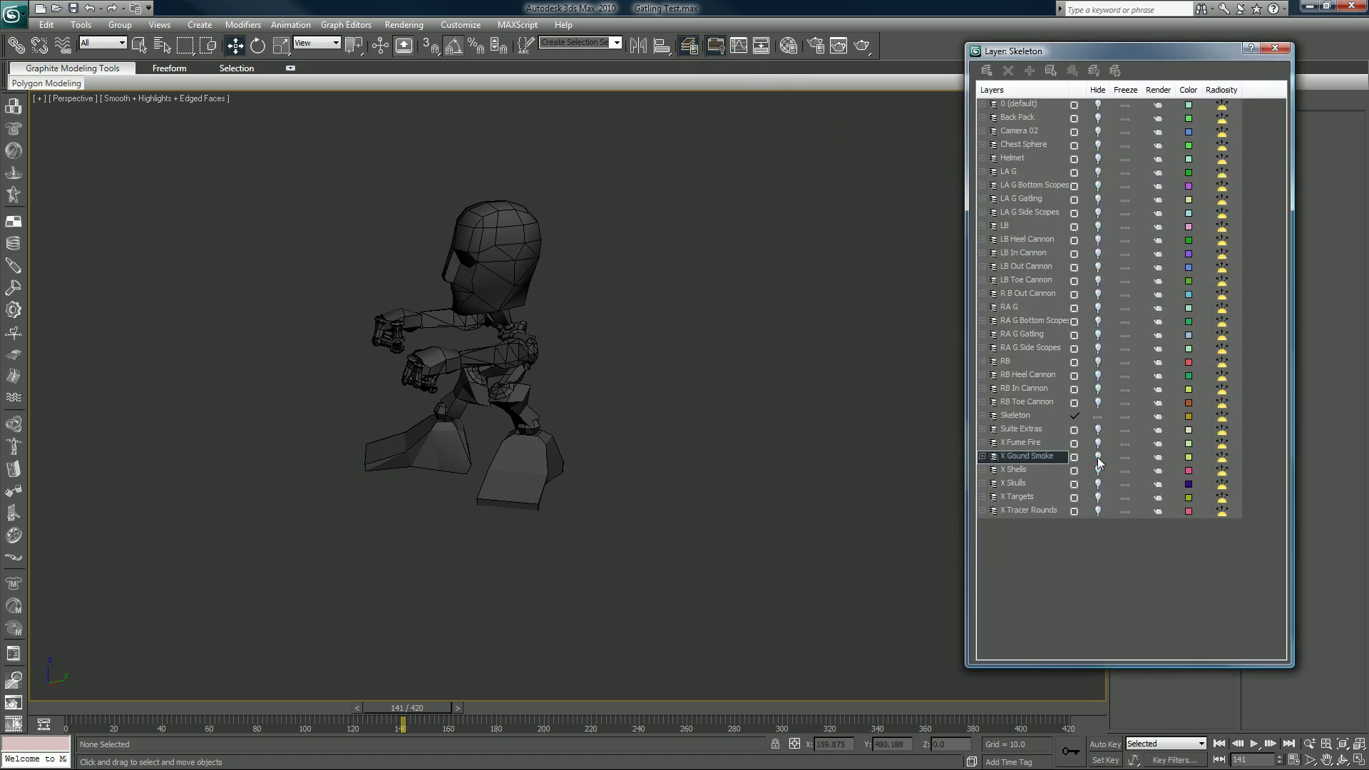
pyautogui.click(1099, 443)
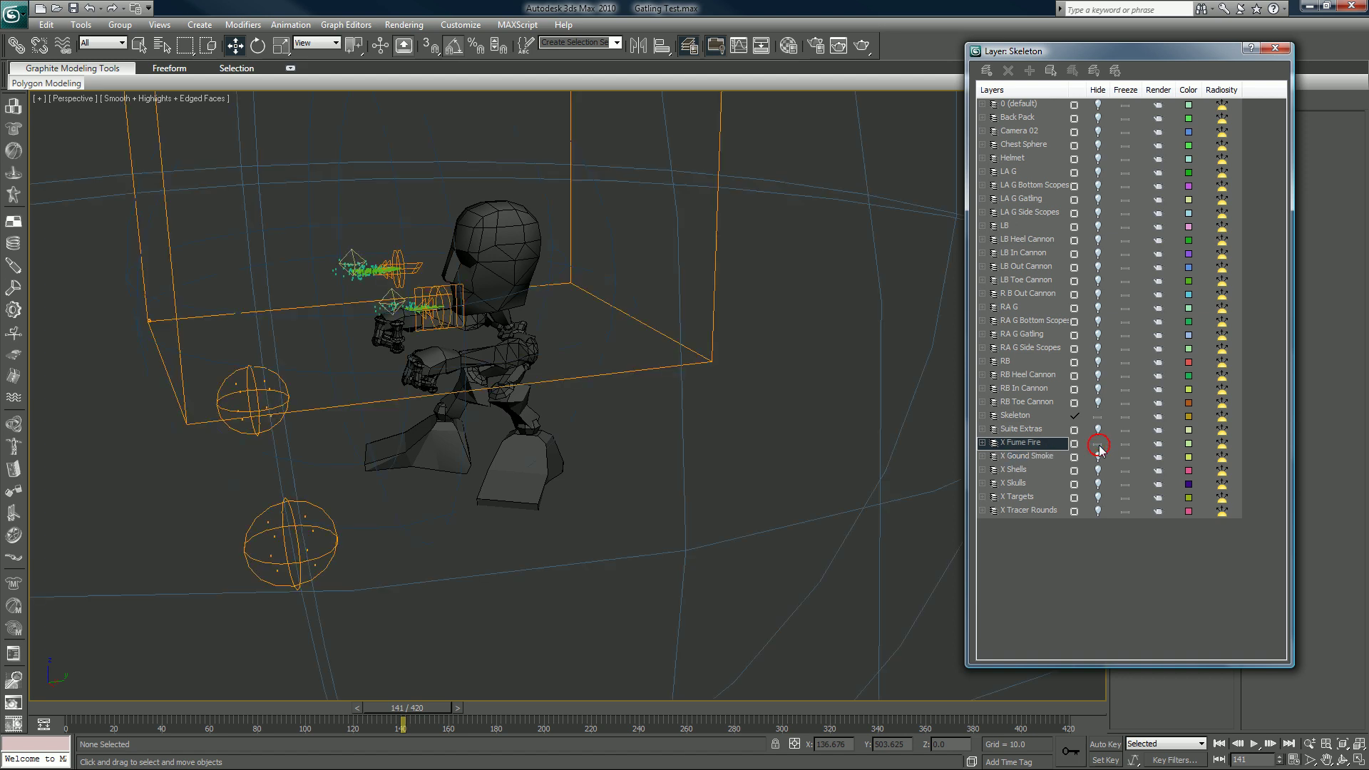
# Select the omni light at the muzzle of the robot's upper gun and close the layer manager.
pyautogui.click(352, 255)
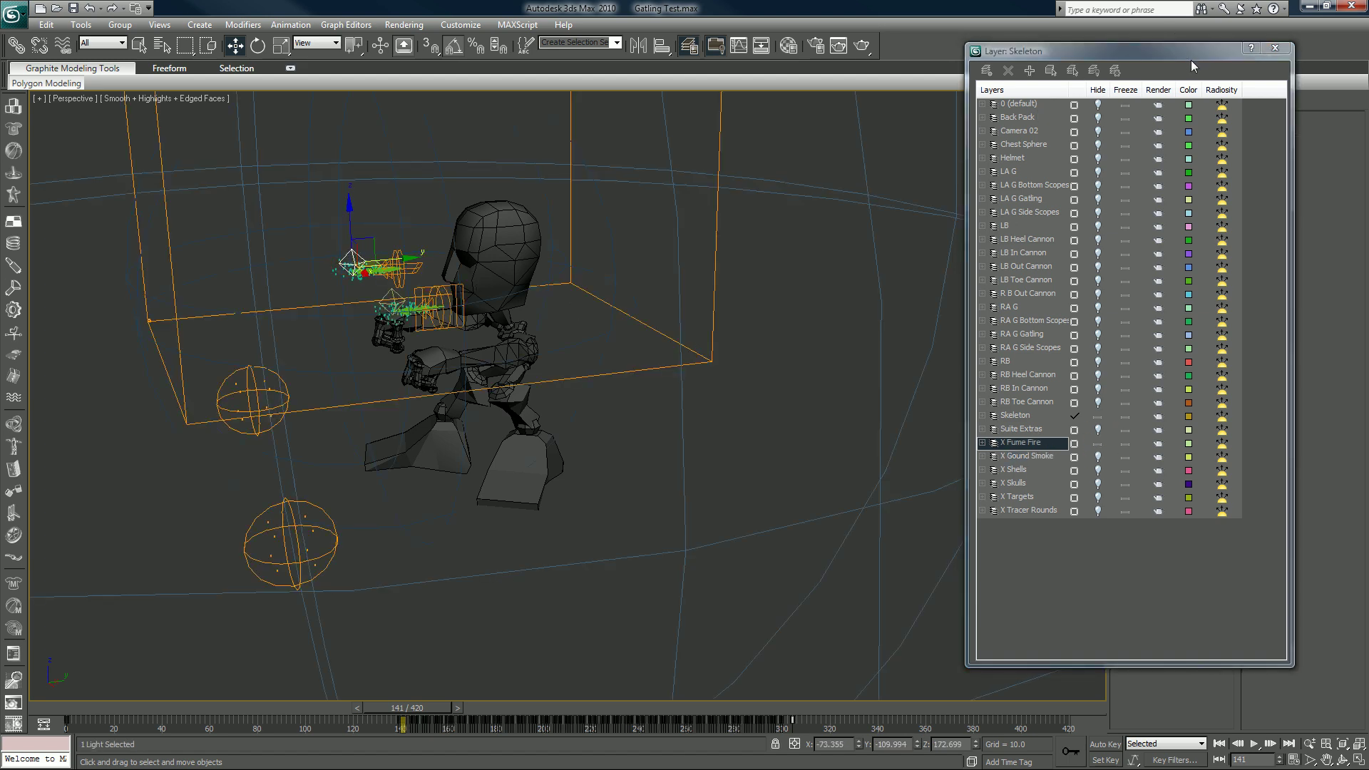
pyautogui.click(1275, 49)
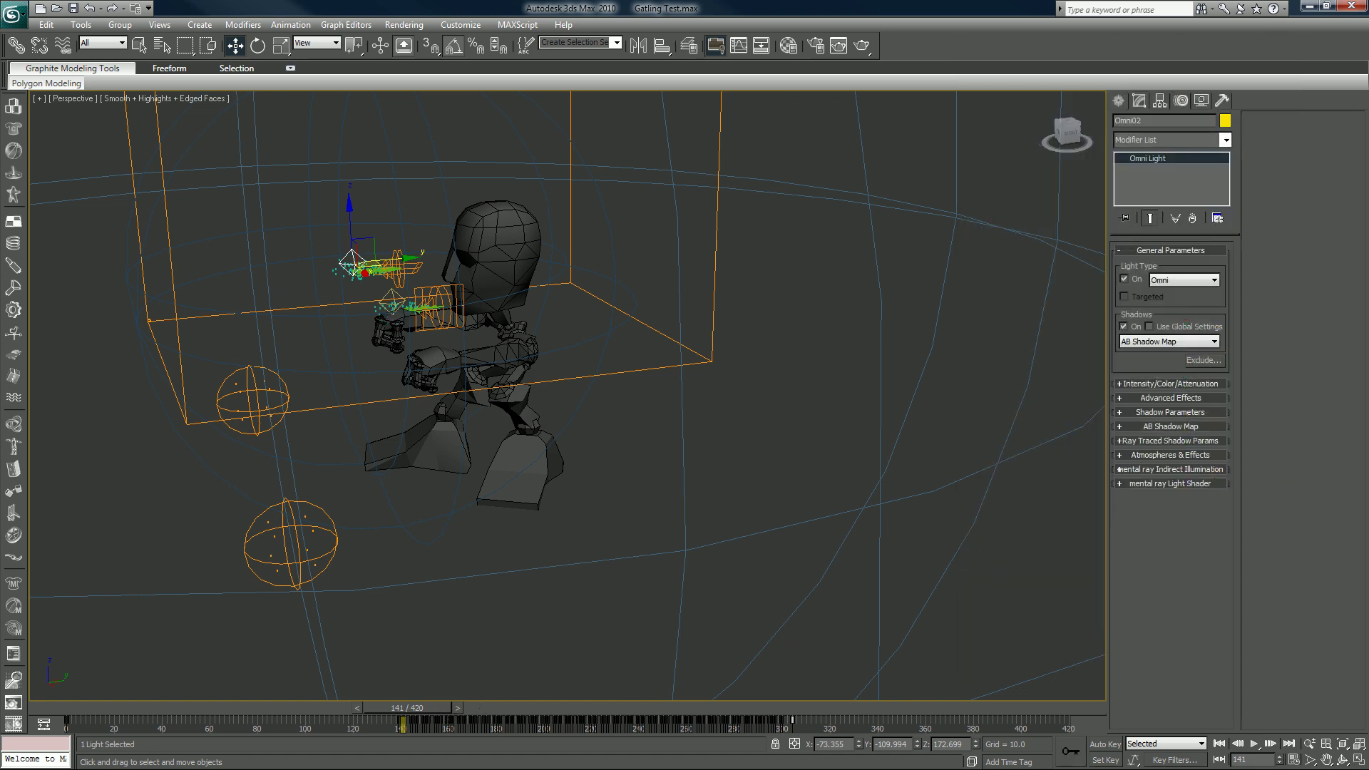
# Switch to Windows Media Player and play the test renders from ComBot Gatling Test 016 on to 020.
pyautogui.hotkey('alt', 'Tab')
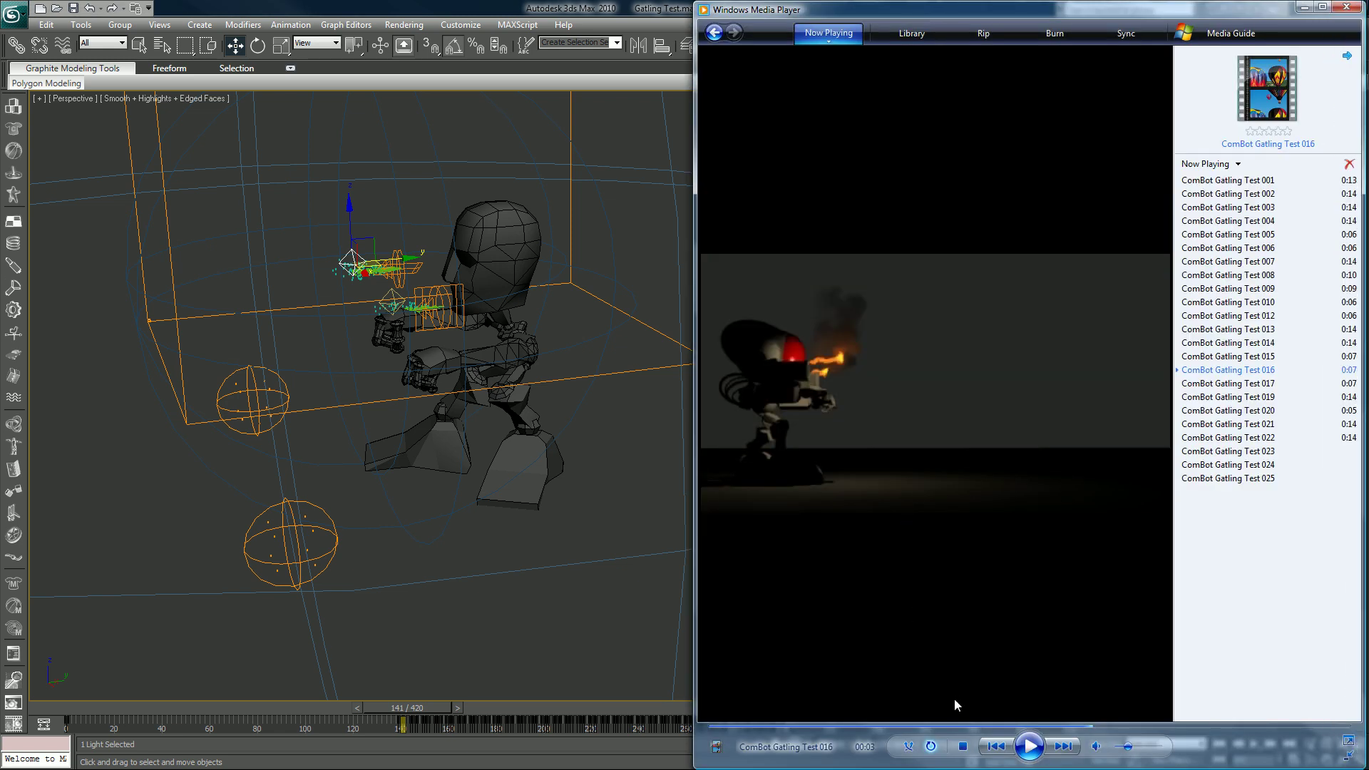
pyautogui.click(1031, 746)
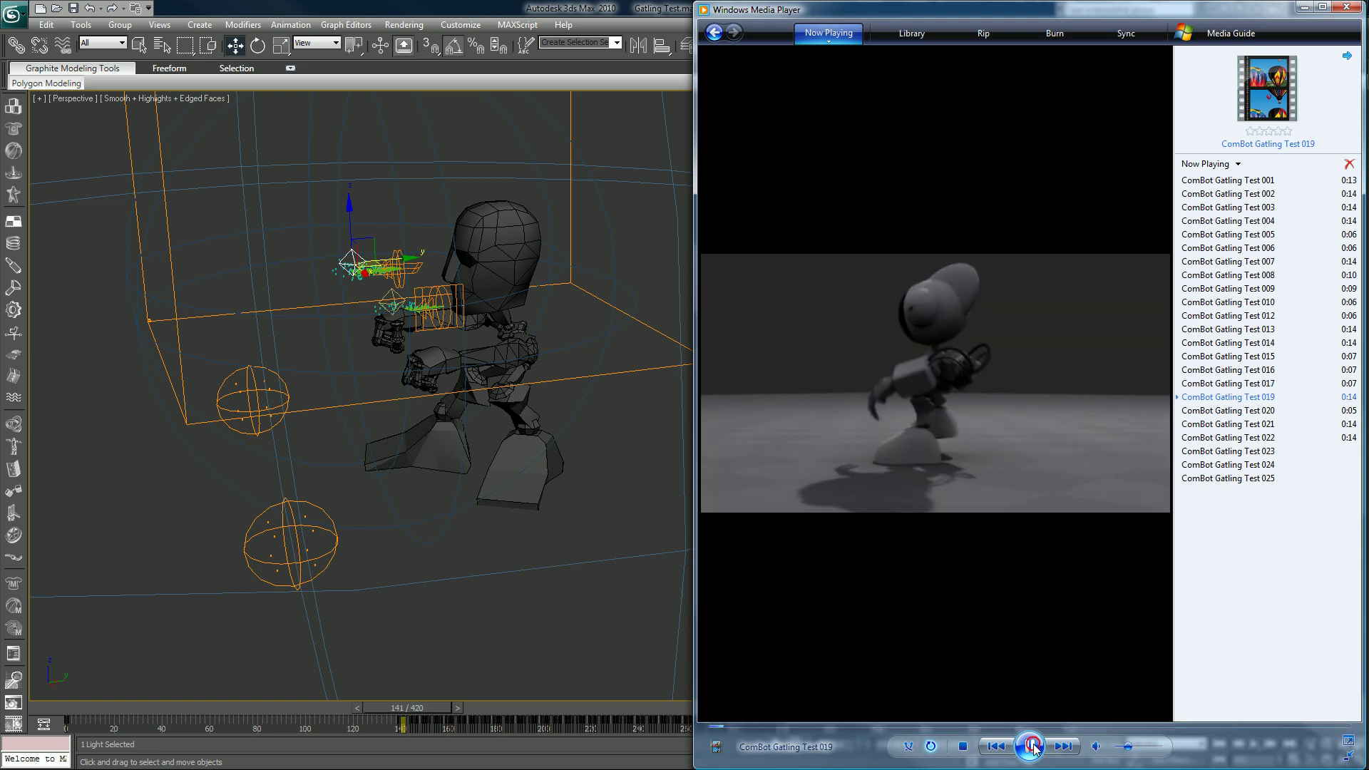
pyautogui.click(1062, 749)
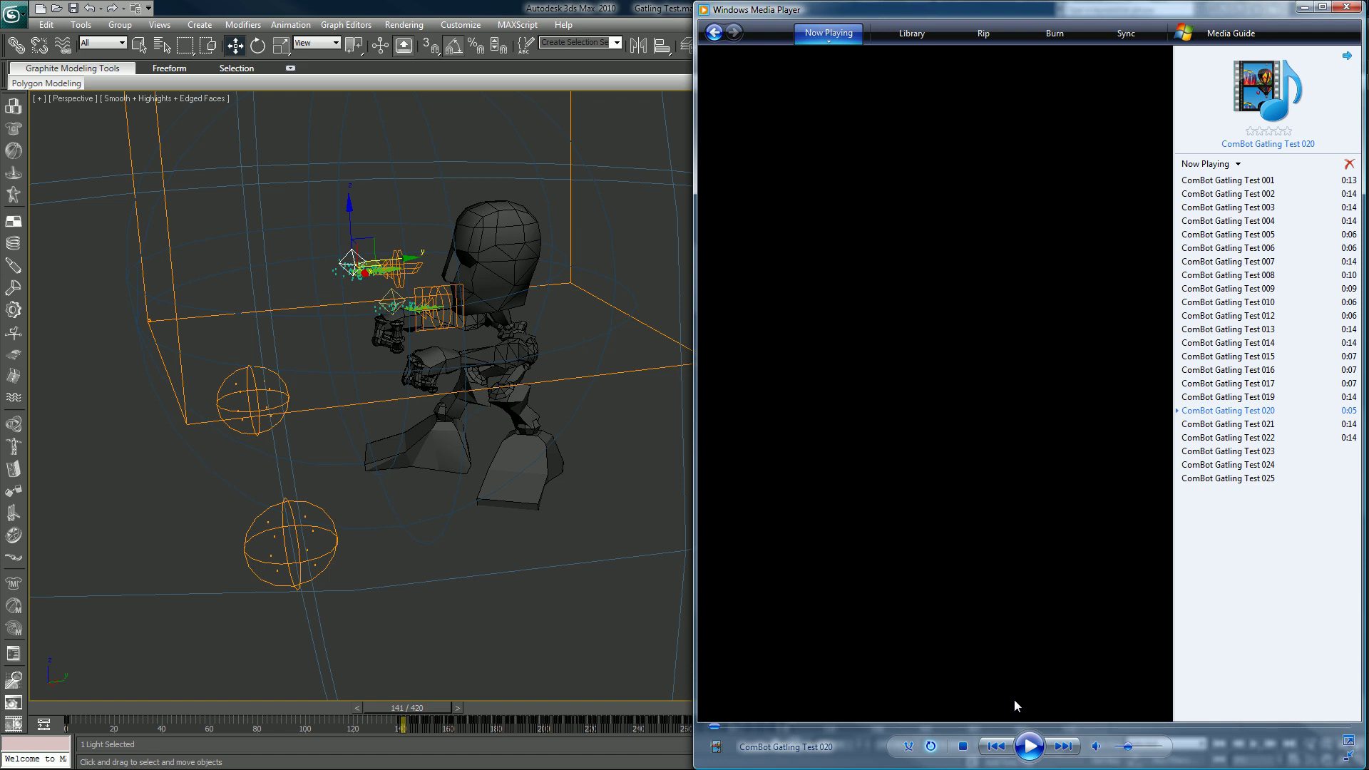
# Replay the opening of ComBot Gatling Test 020 in short stretches, pausing to examine the tracers, muzzle fire and ground smoke.
pyautogui.click(1024, 747)
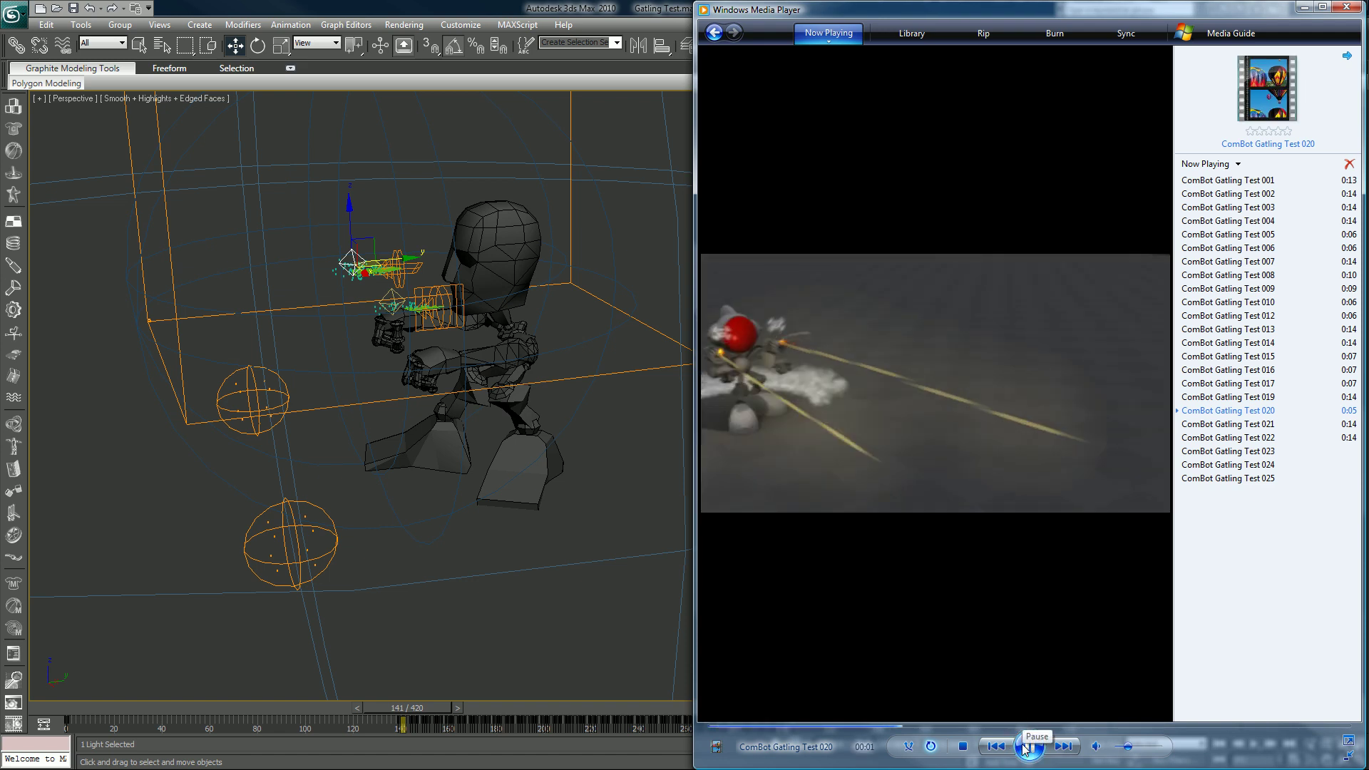
pyautogui.click(1024, 747)
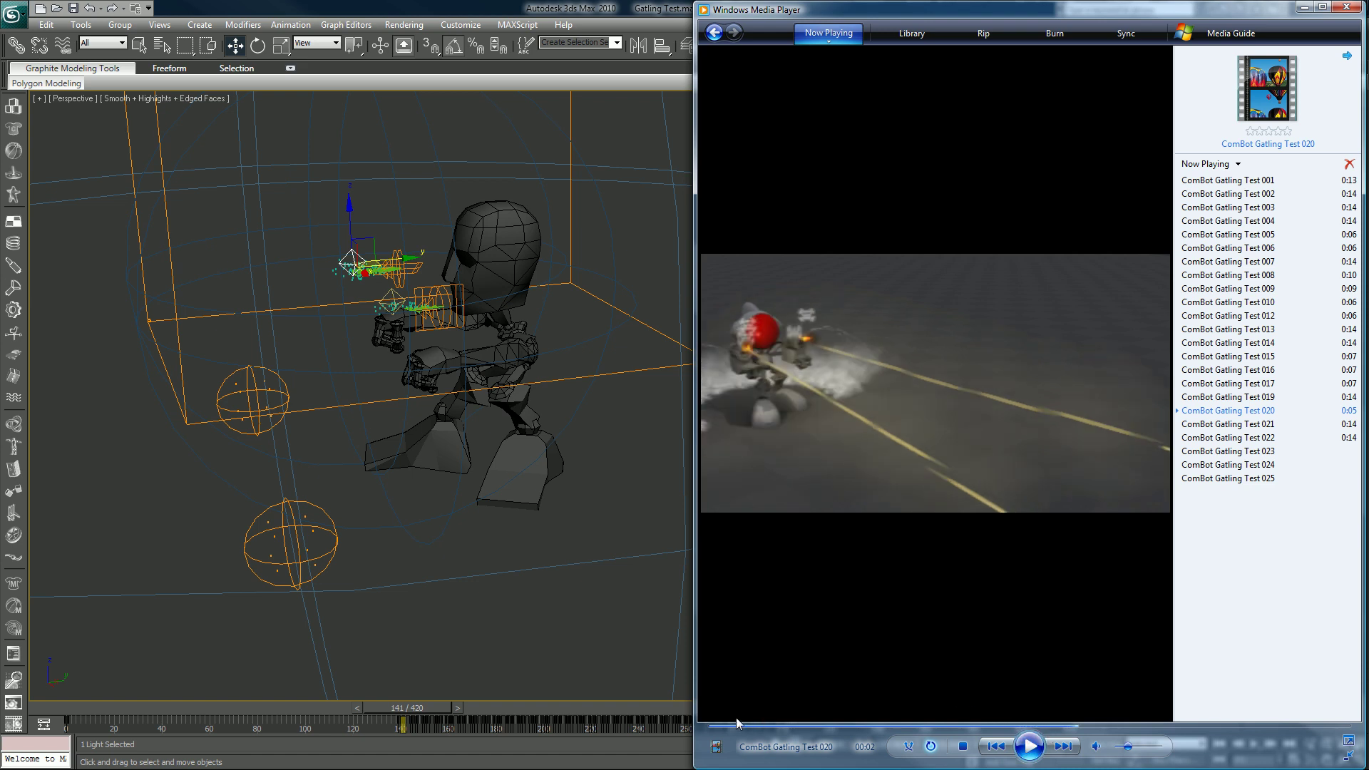
pyautogui.click(741, 727)
pyautogui.click(1034, 747)
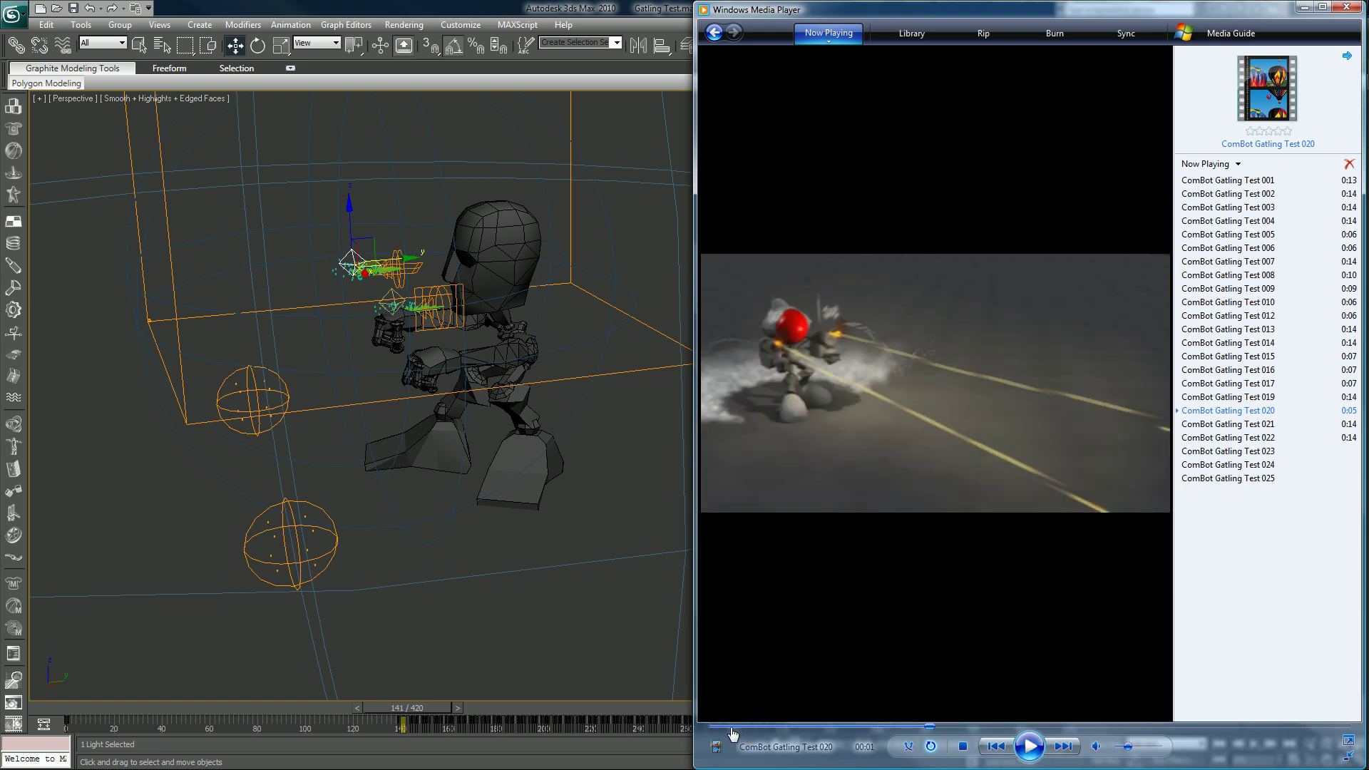
pyautogui.click(715, 728)
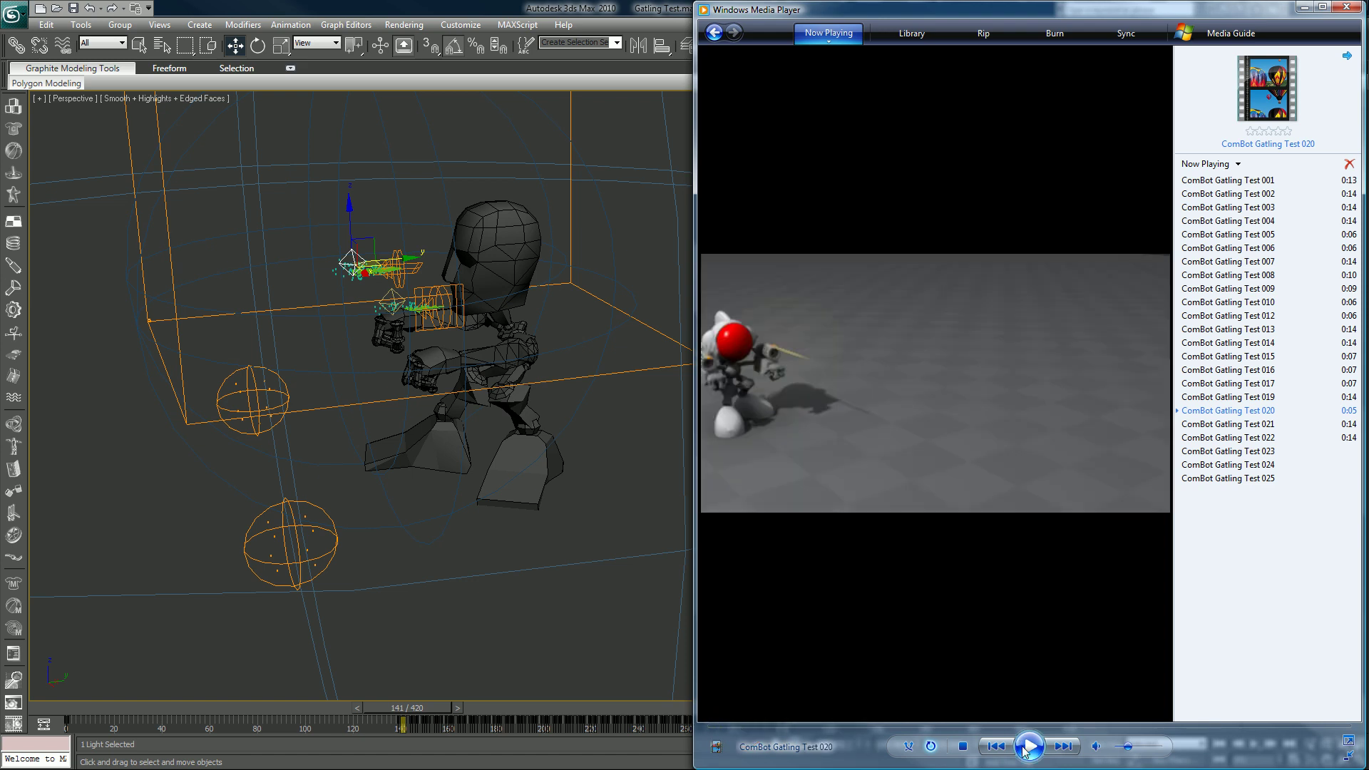
pyautogui.click(1026, 748)
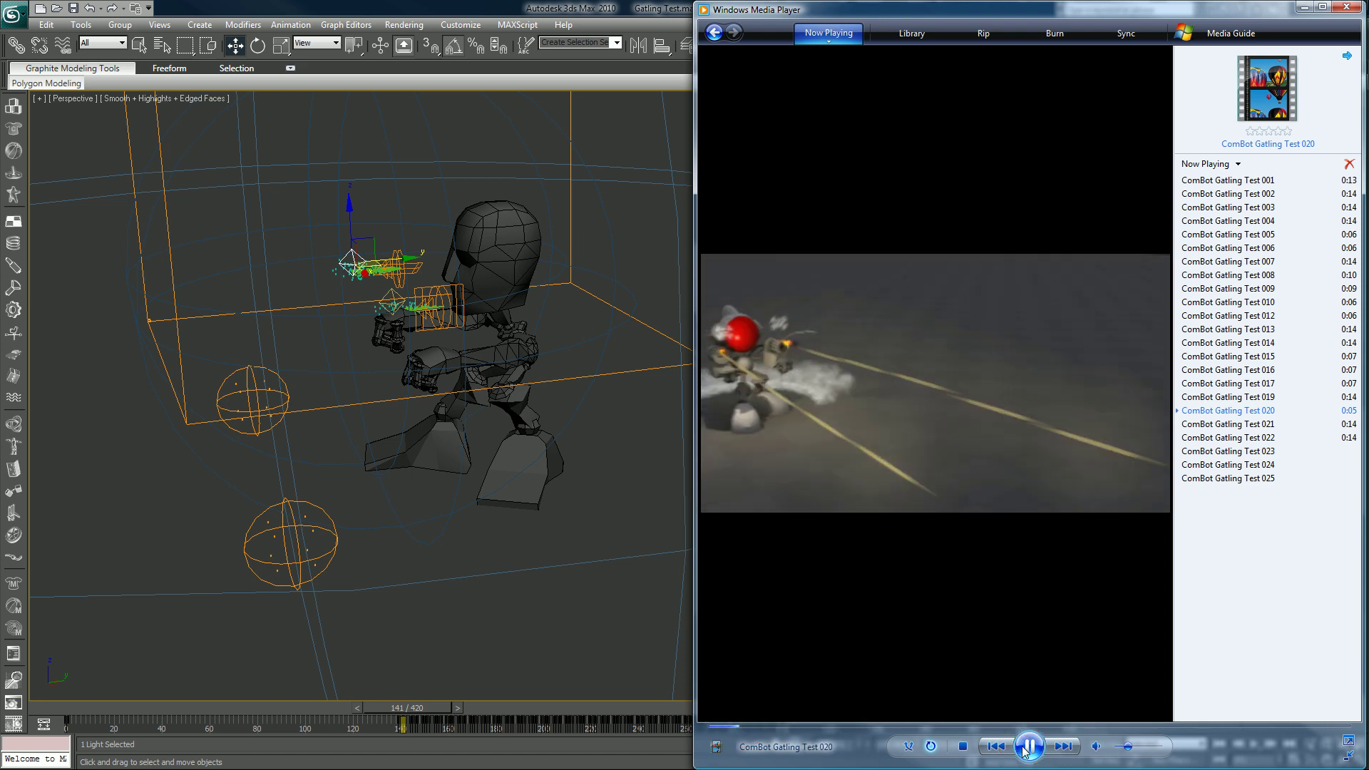
pyautogui.click(1024, 749)
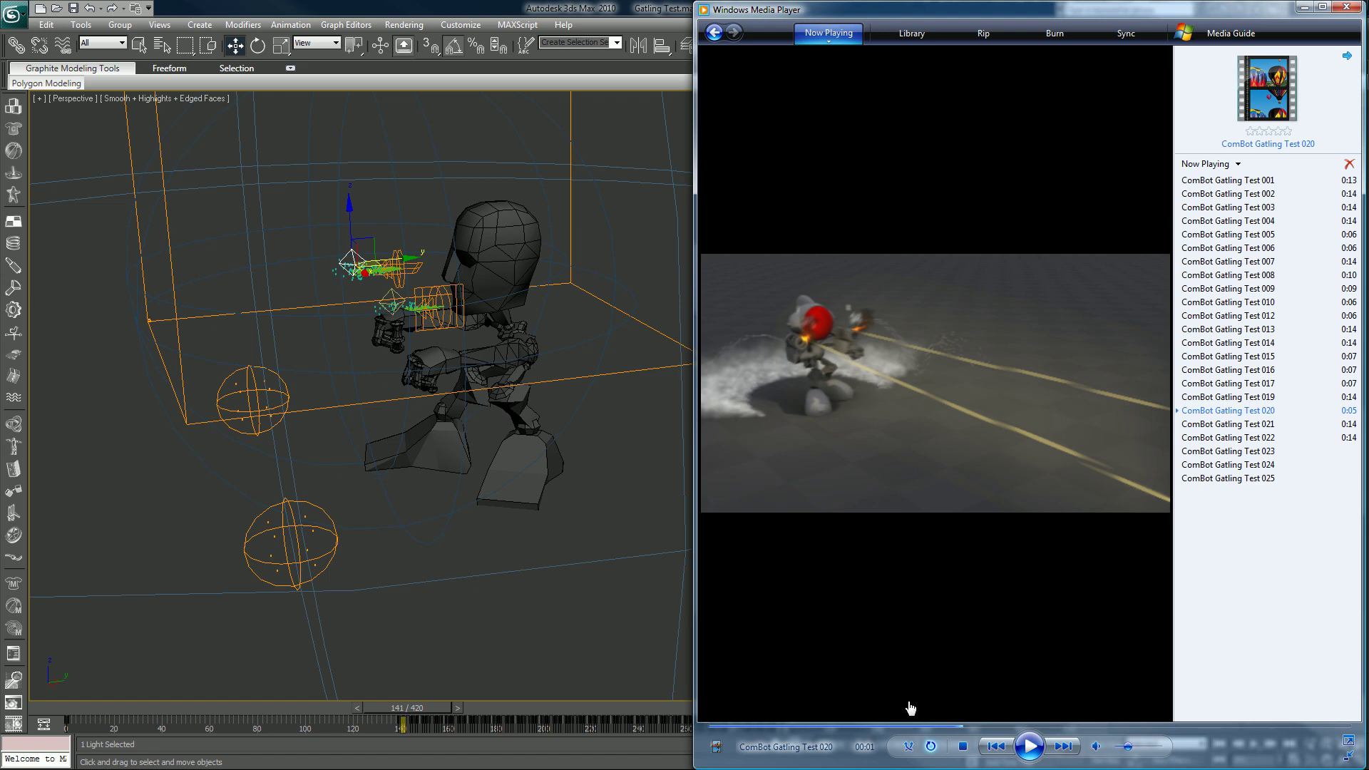
pyautogui.moveTo(720, 736); pyautogui.dragTo(723, 734)
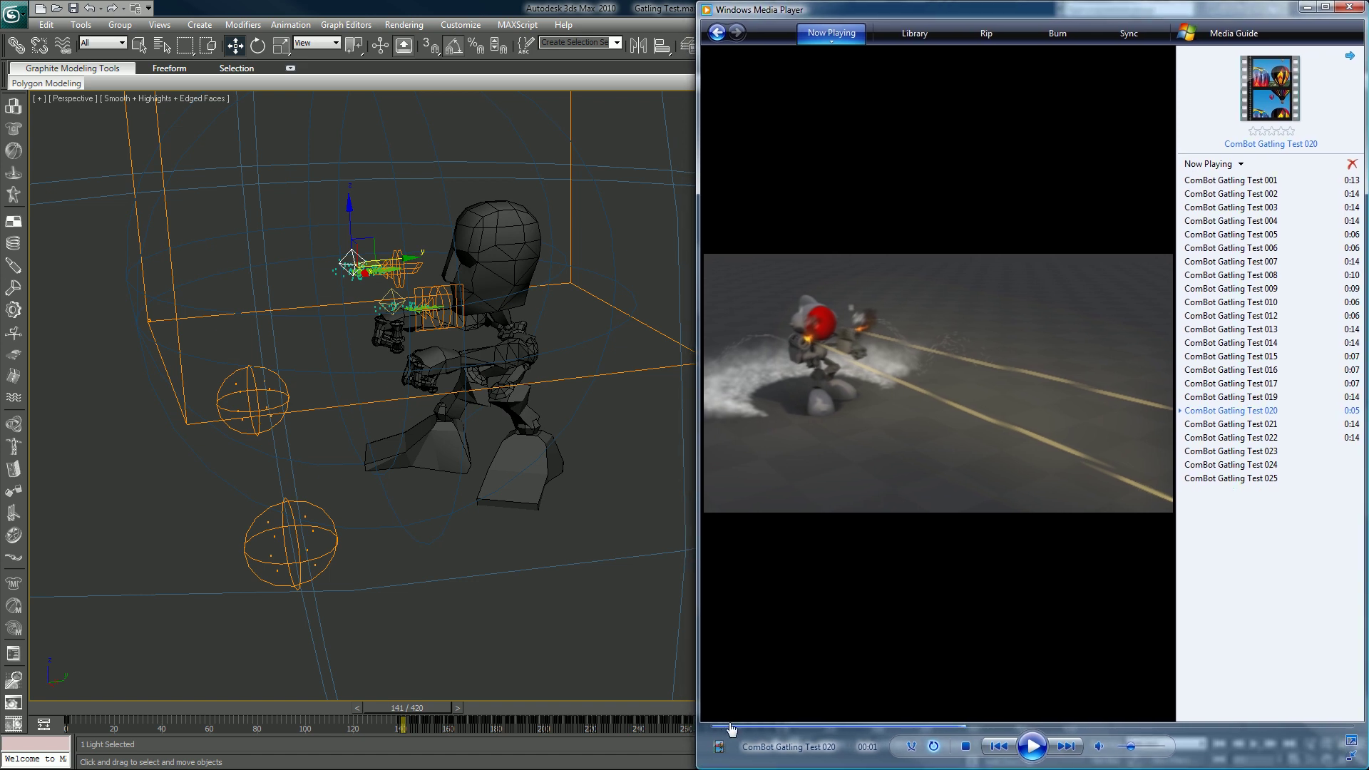
pyautogui.click(1030, 748)
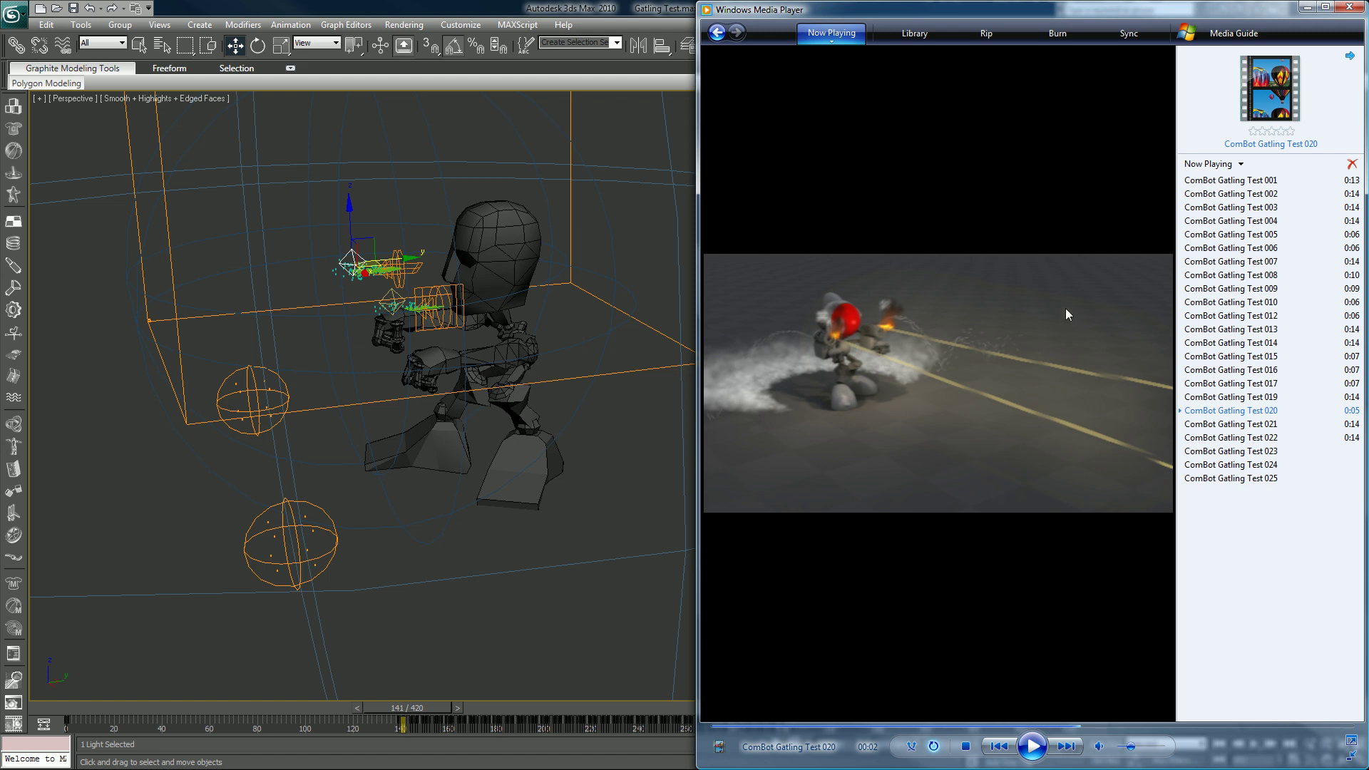
pyautogui.click(1033, 749)
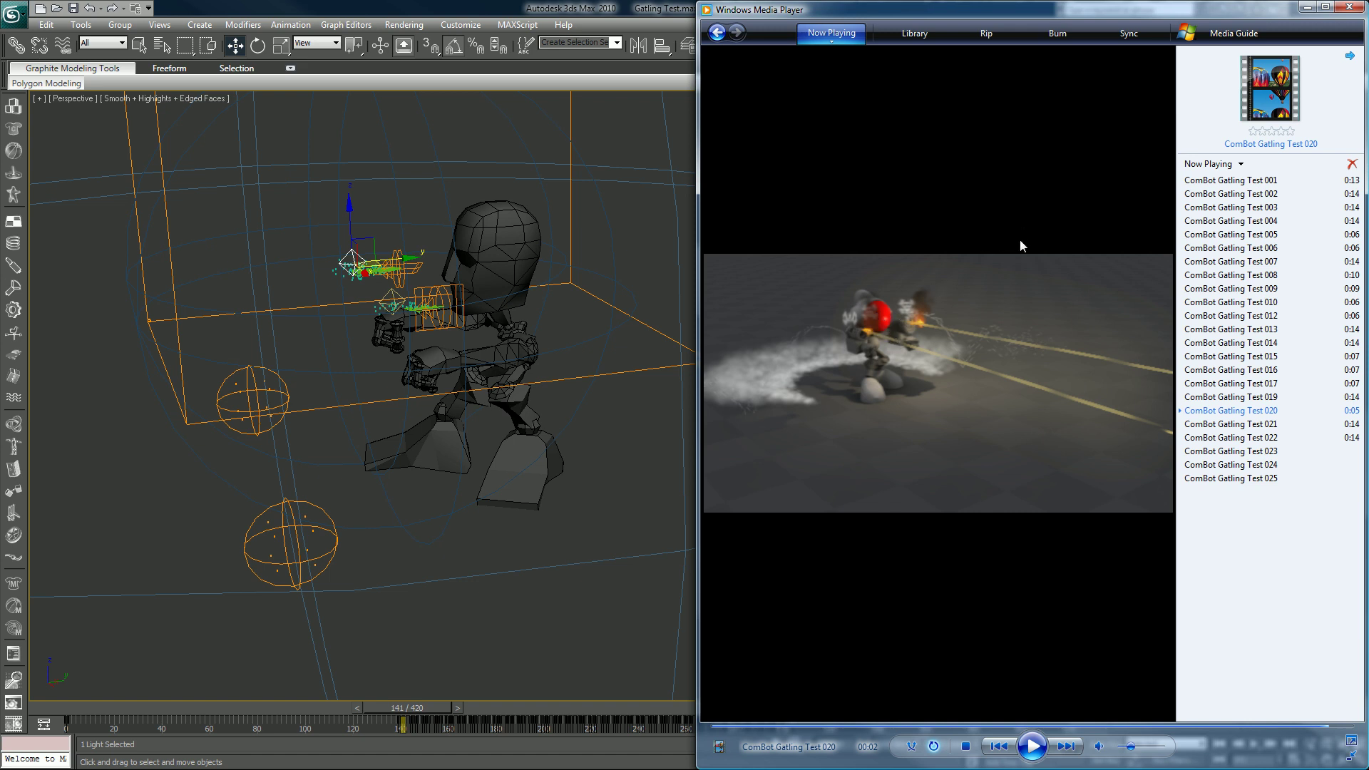
# Advance to ComBot Gatling Test 021, sample its firing section and replay the clip from the beginning.
pyautogui.click(1062, 754)
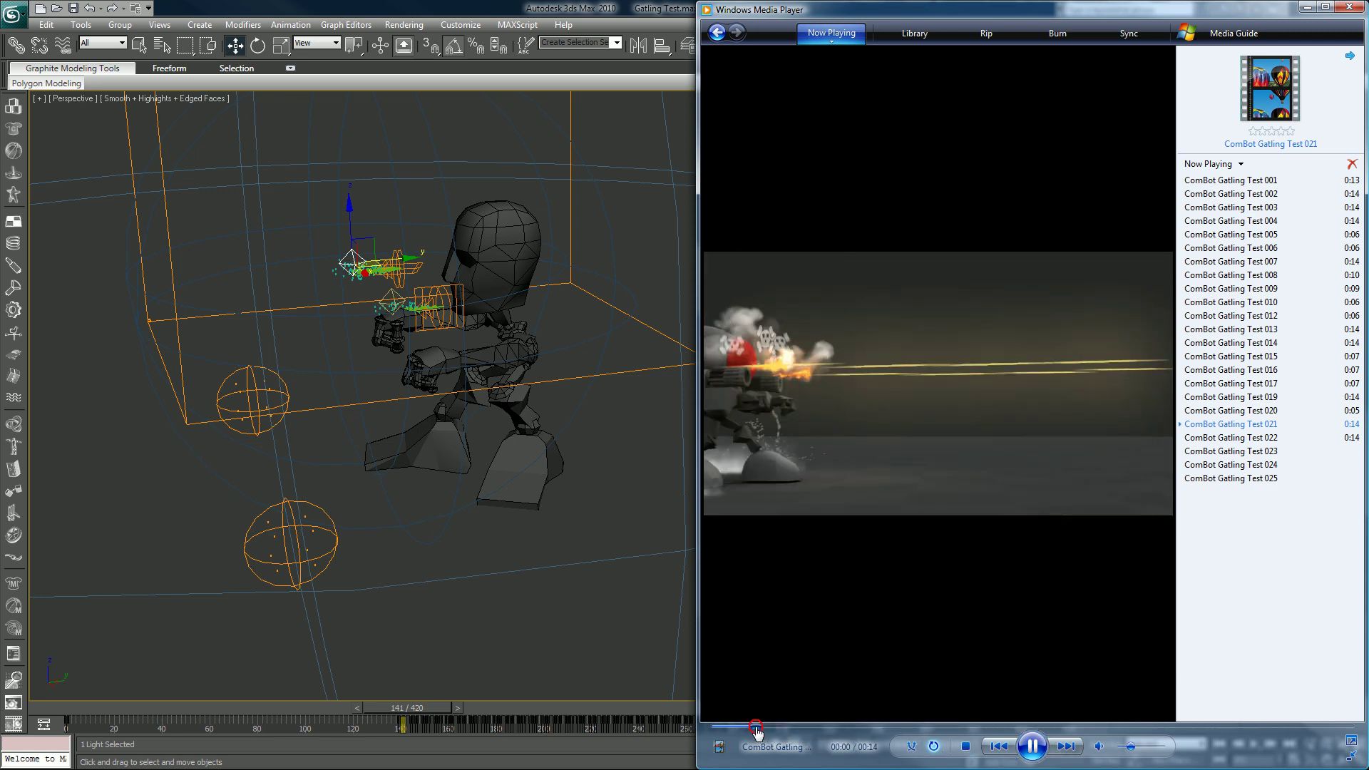
pyautogui.click(757, 726)
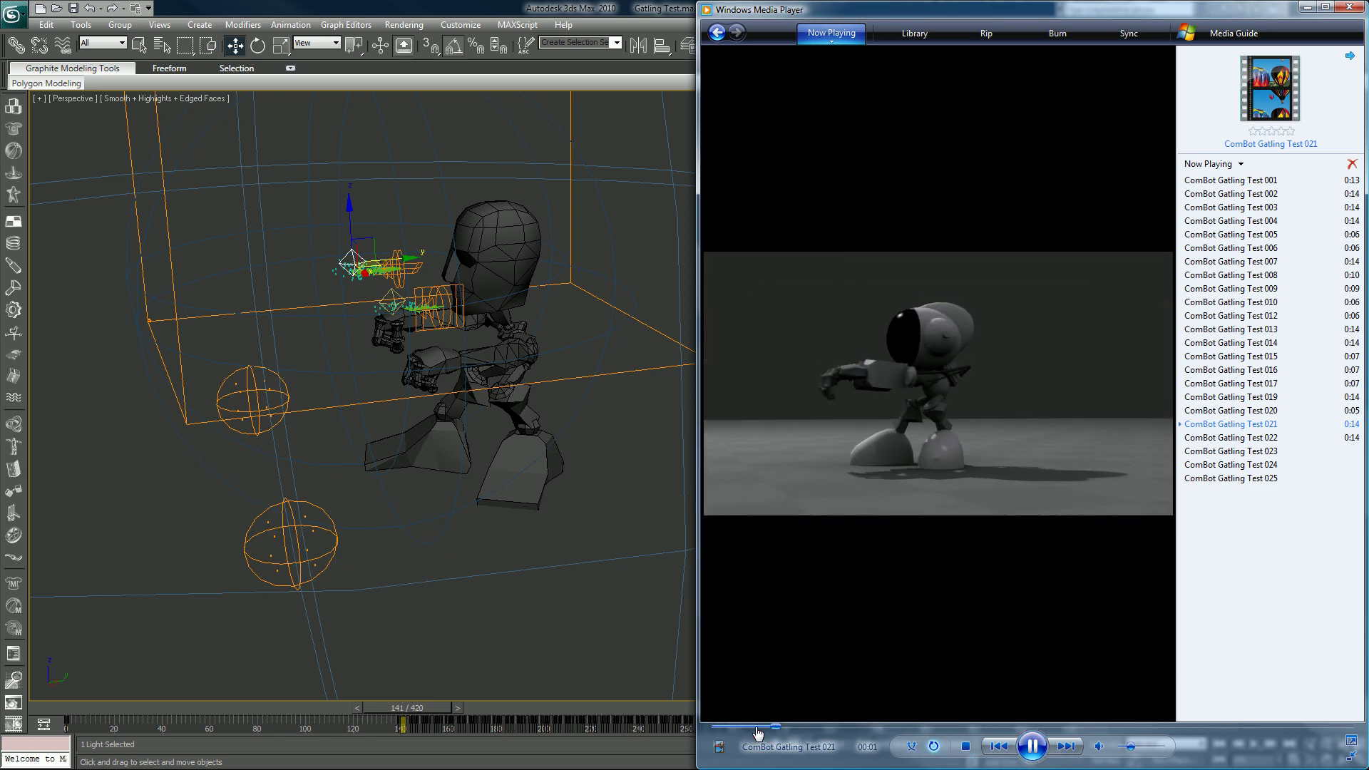
pyautogui.click(721, 727)
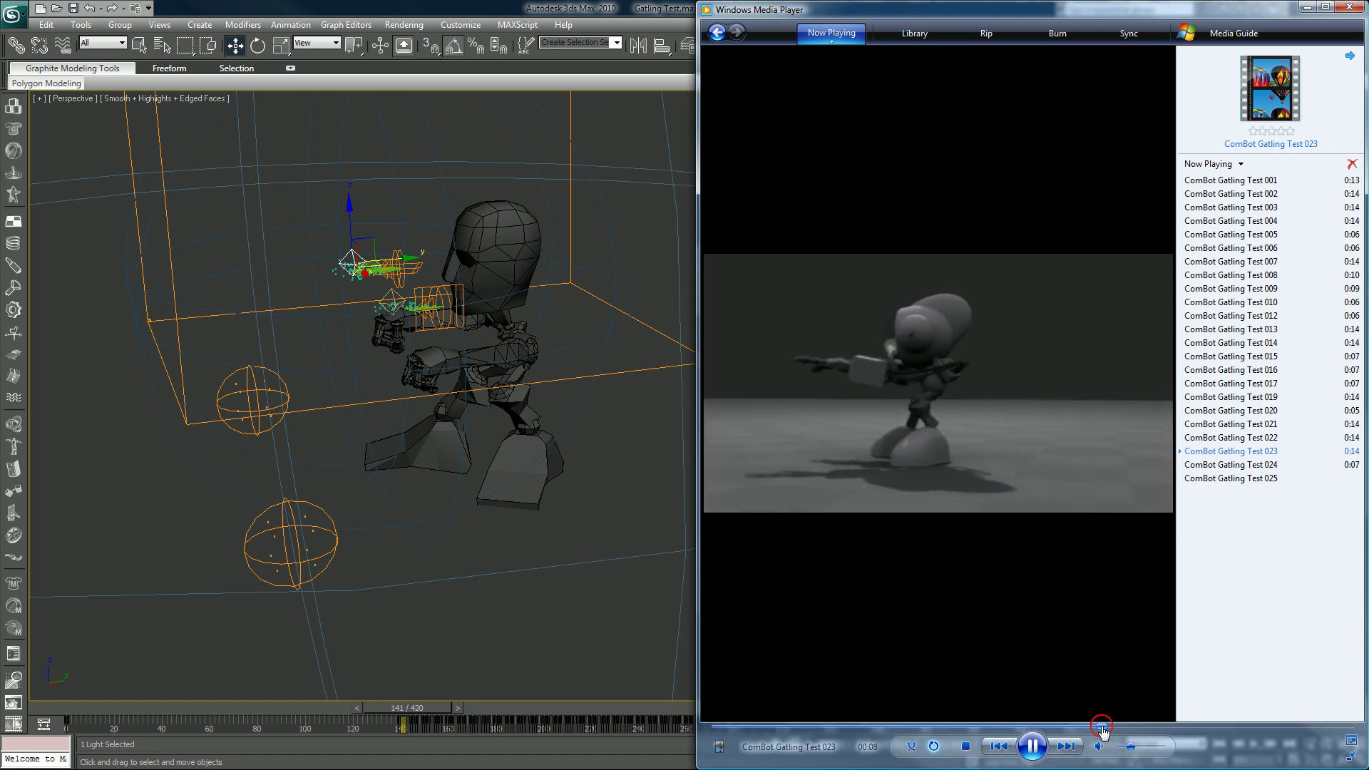
# Examine the smoke around the robot in the second half of ComBot Gatling Test 023 at slow playback, and restore normal playback speed.
pyautogui.rightClick(1032, 745)
pyautogui.click(1058, 686)
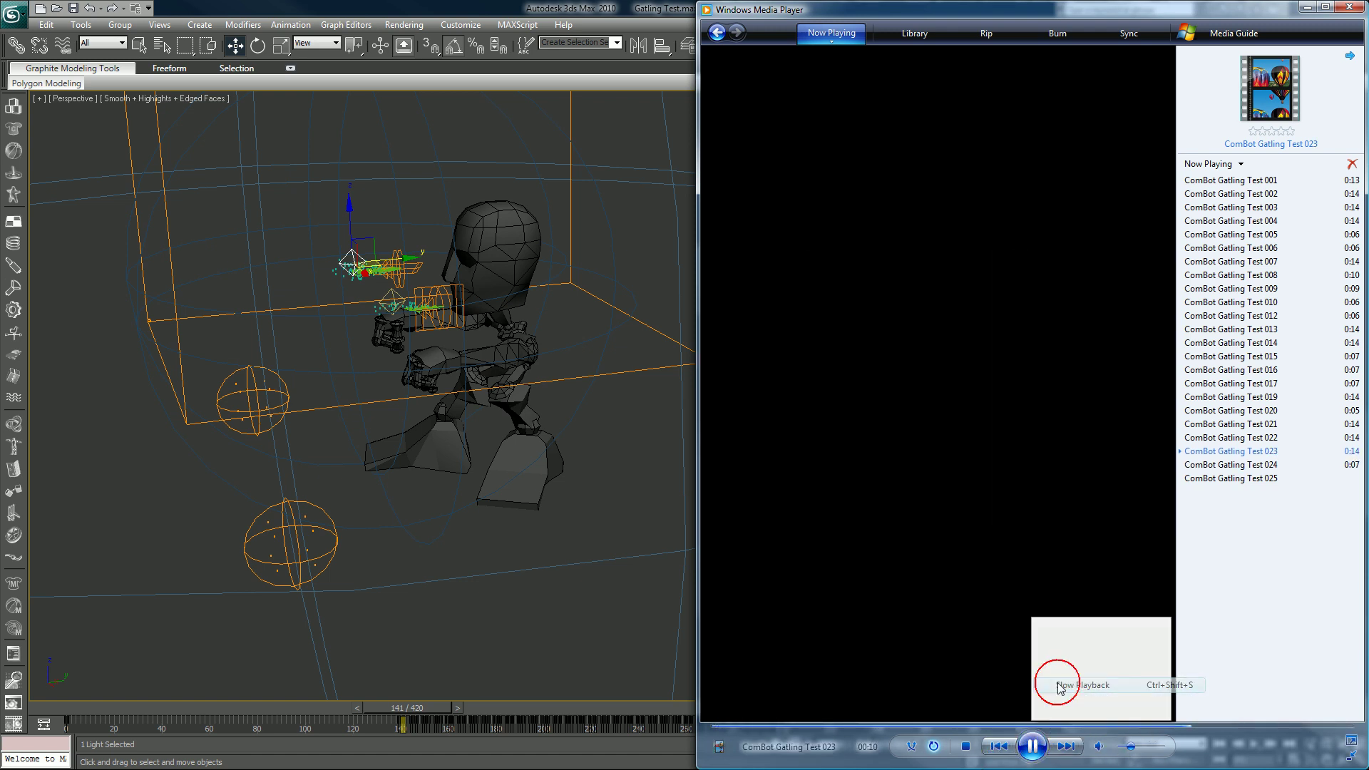
pyautogui.click(958, 700)
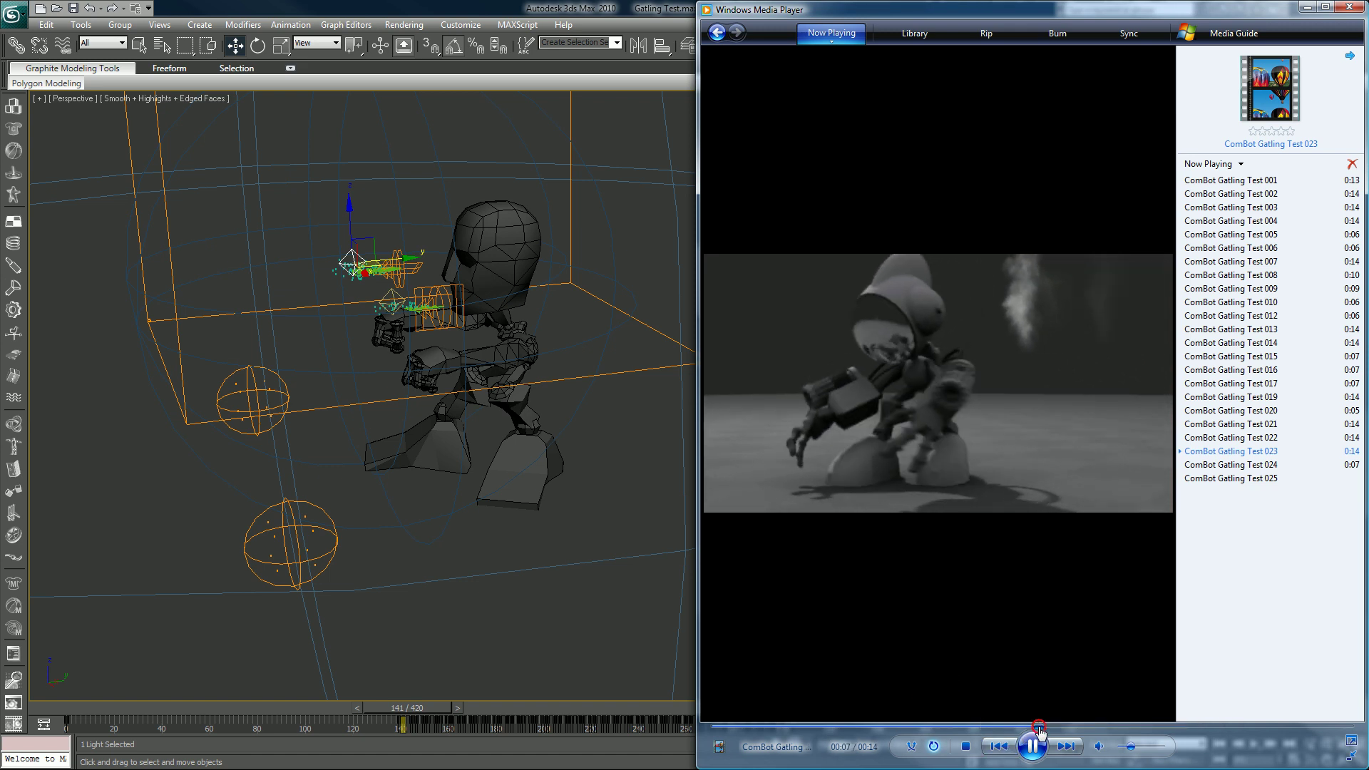
pyautogui.click(1012, 726)
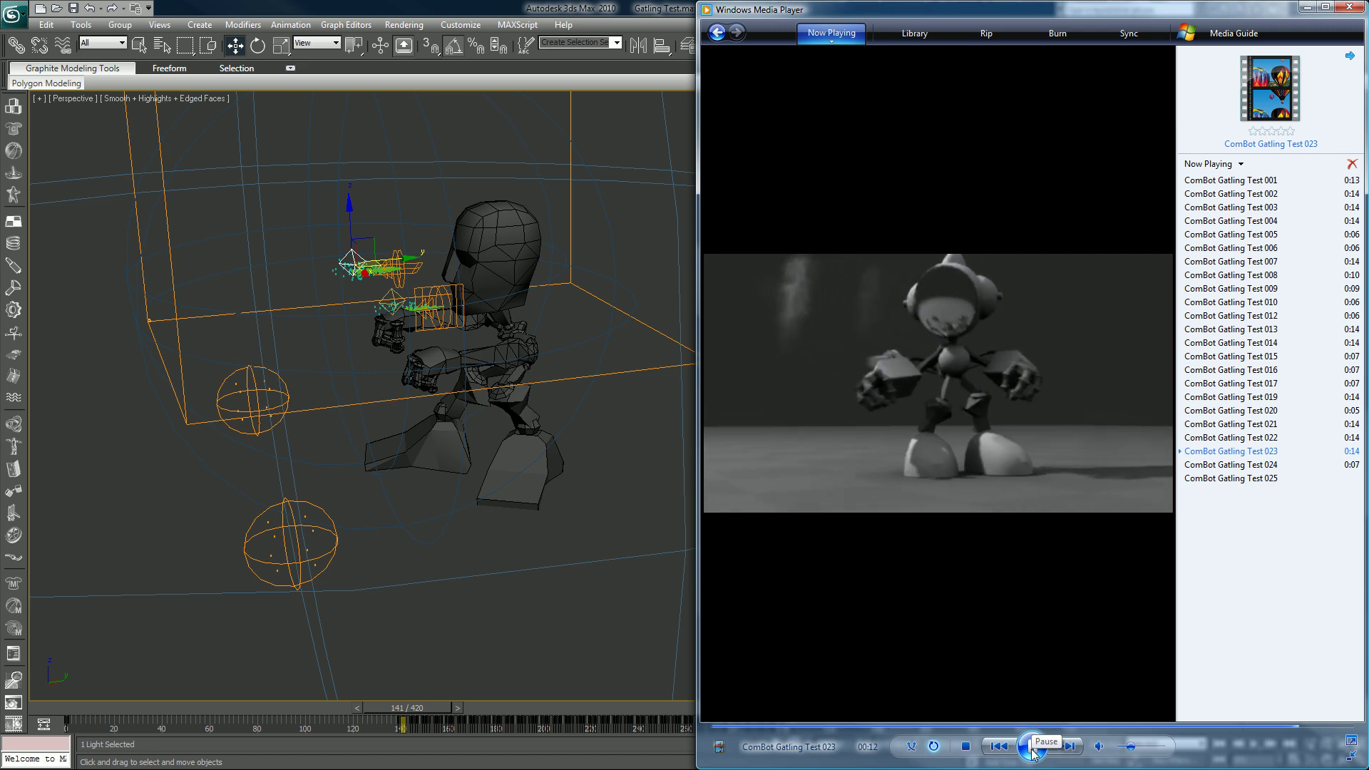
pyautogui.click(1083, 726)
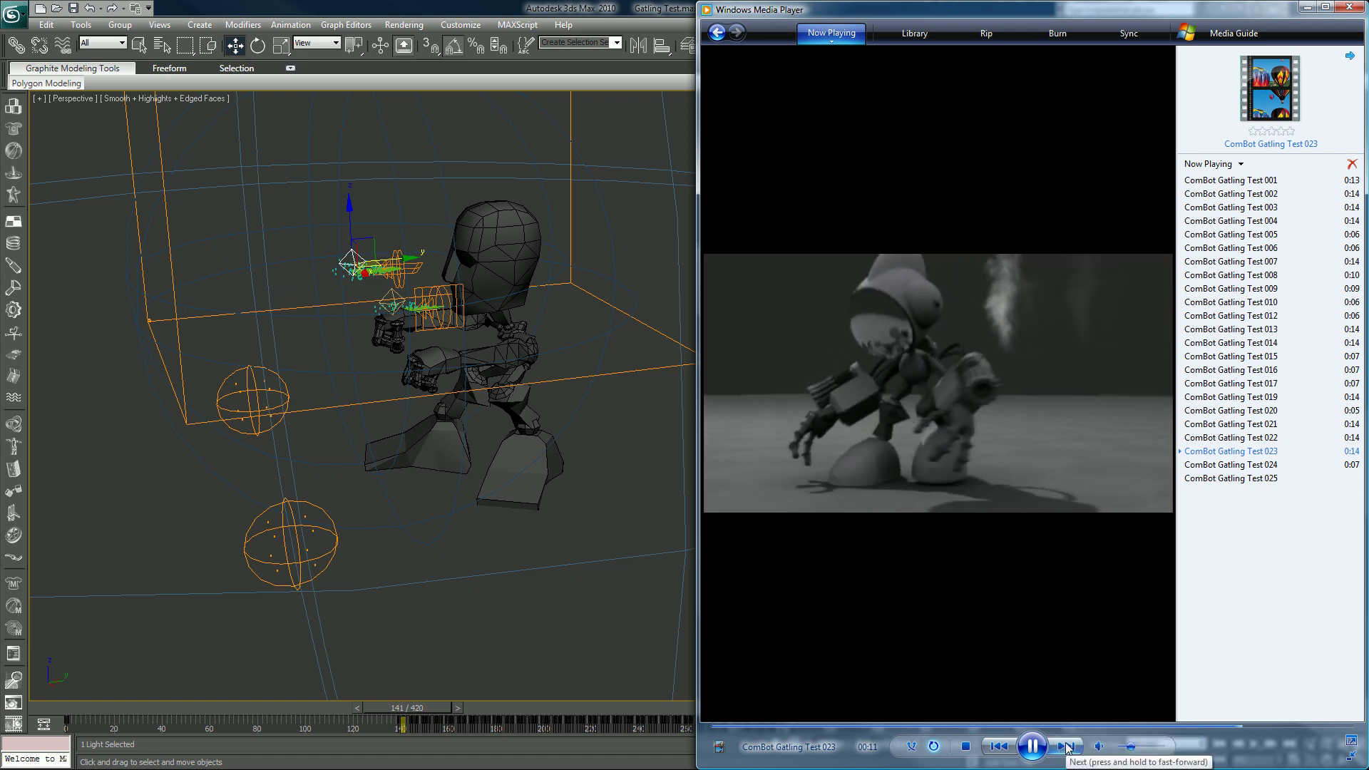
pyautogui.rightClick(1067, 746)
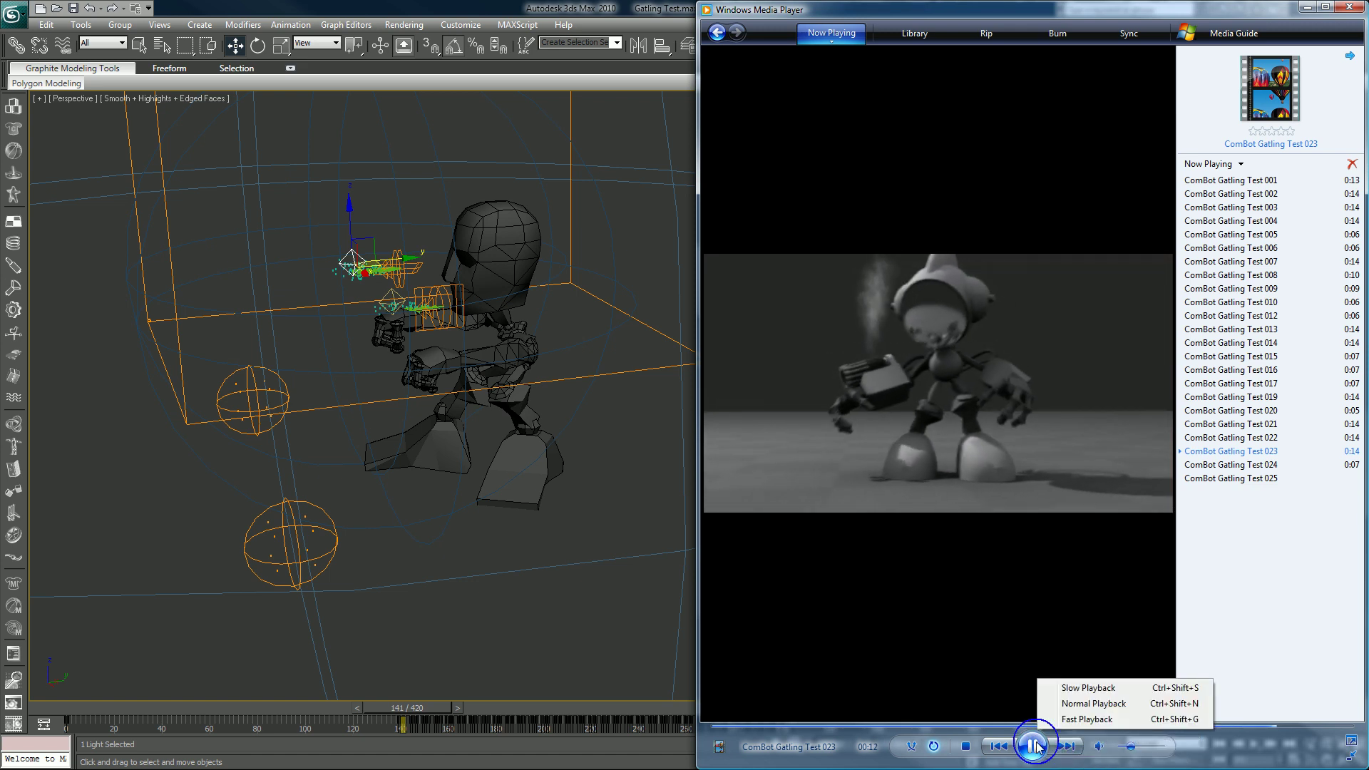
pyautogui.click(1062, 703)
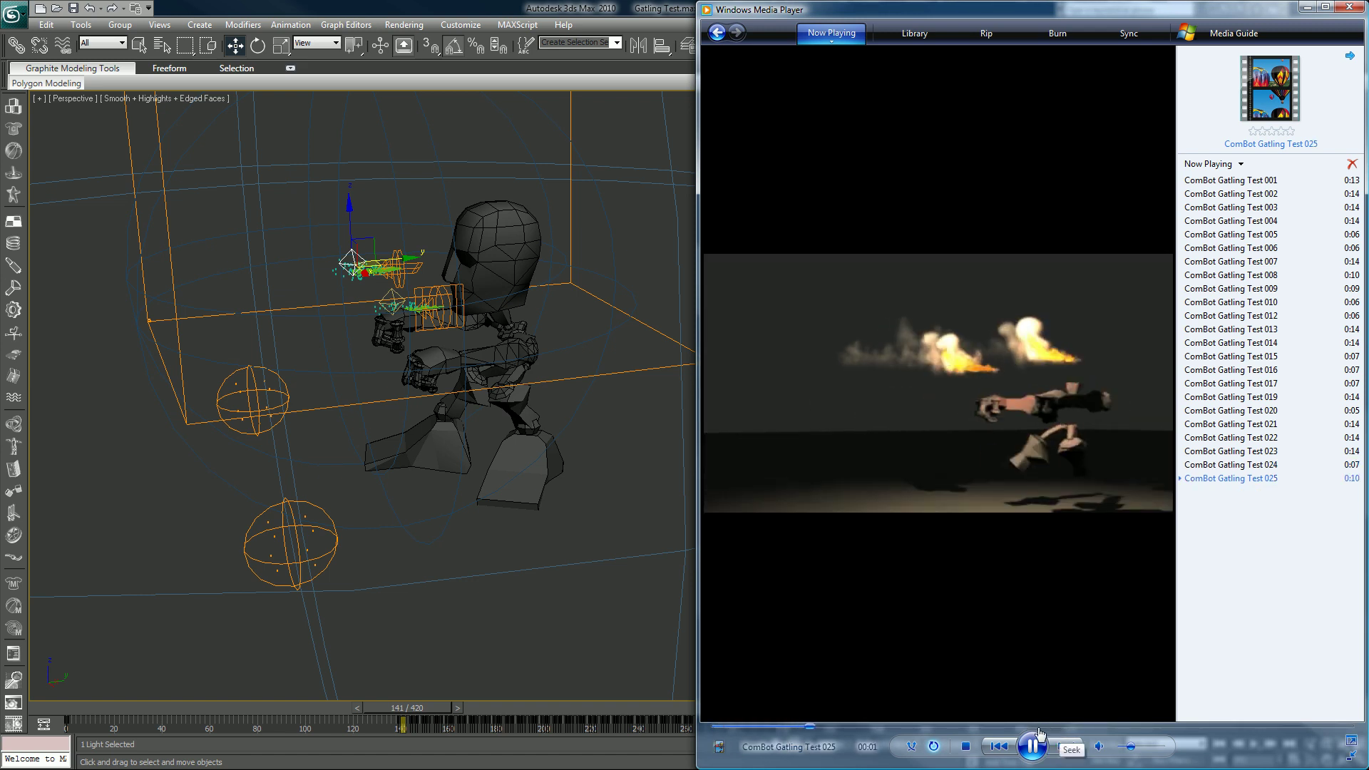
# Go back to ComBot Gatling Test 024 and replay its middle section, pausing to examine the gun fire and smoke.
pyautogui.click(1000, 747)
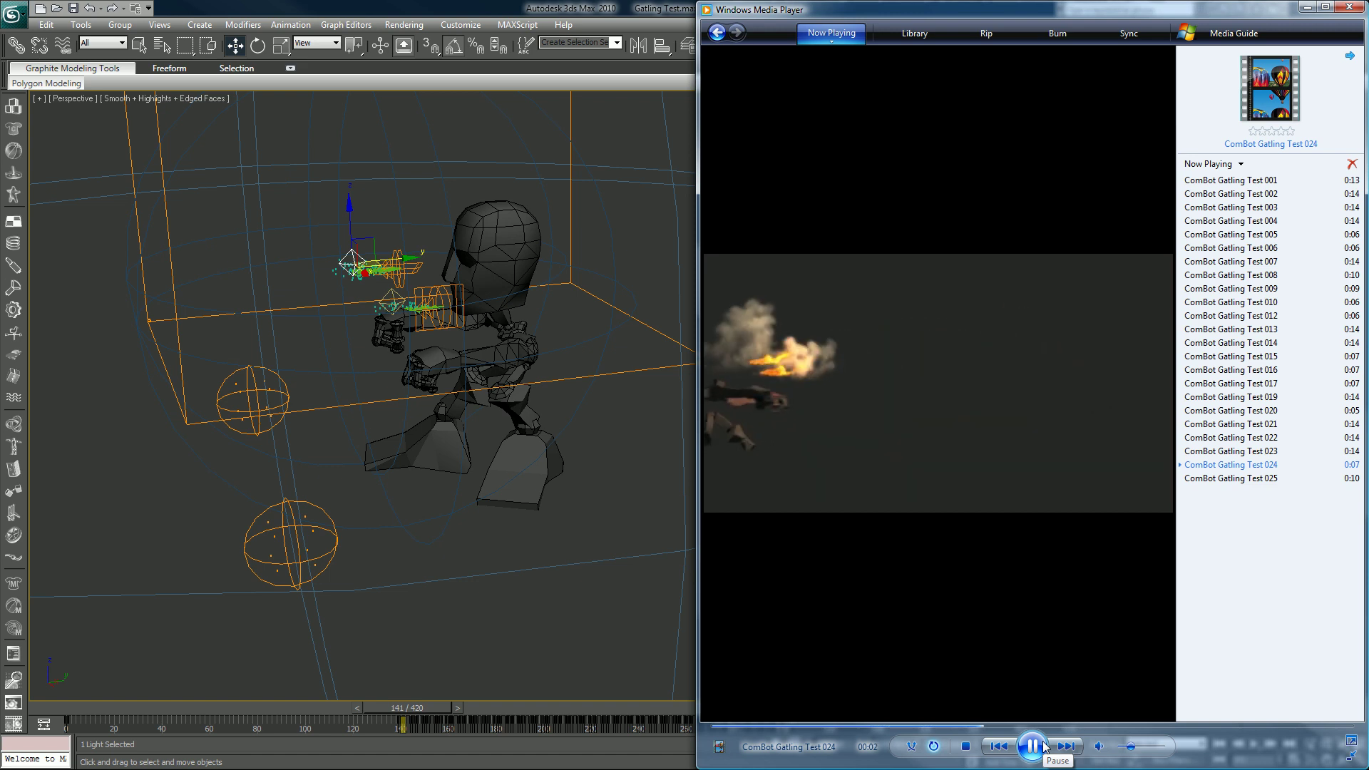
pyautogui.click(1031, 746)
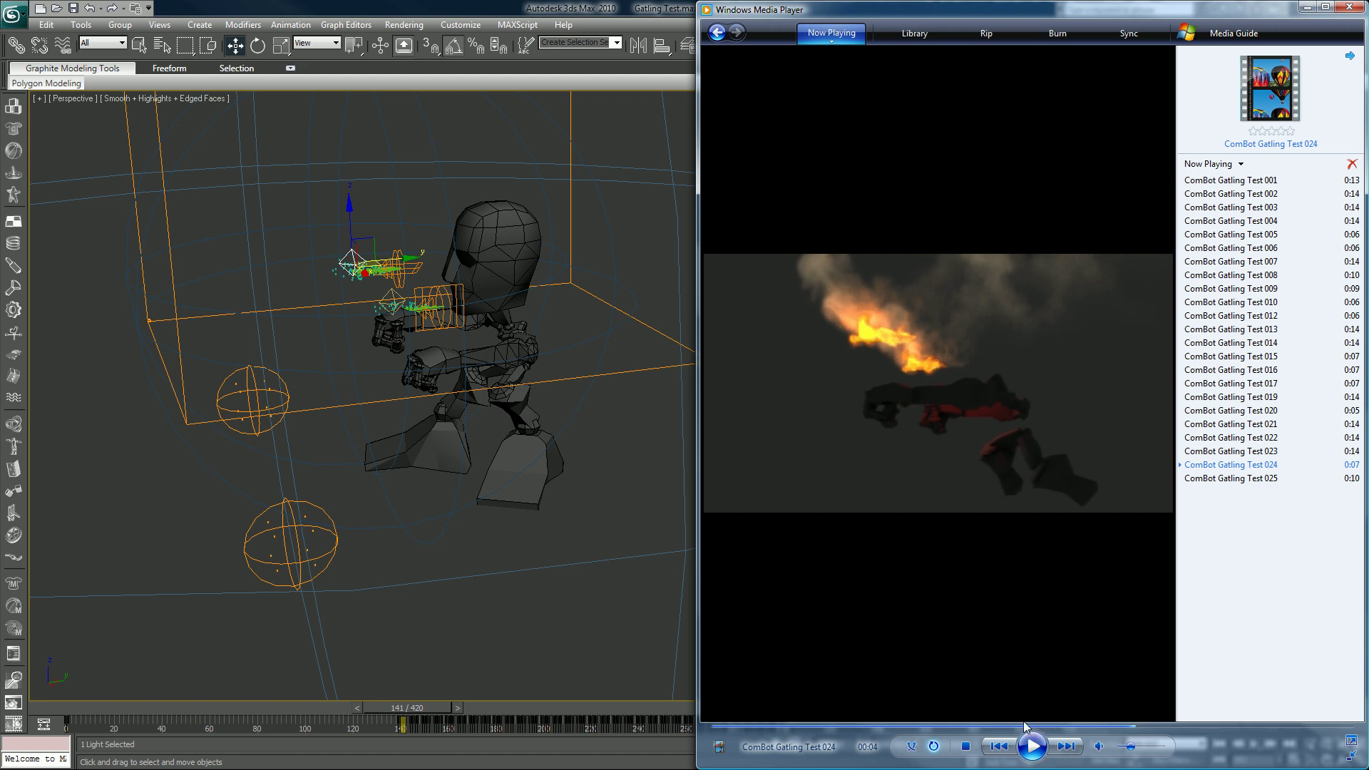
pyautogui.click(1024, 726)
pyautogui.moveTo(1024, 726); pyautogui.dragTo(970, 727)
pyautogui.click(1032, 746)
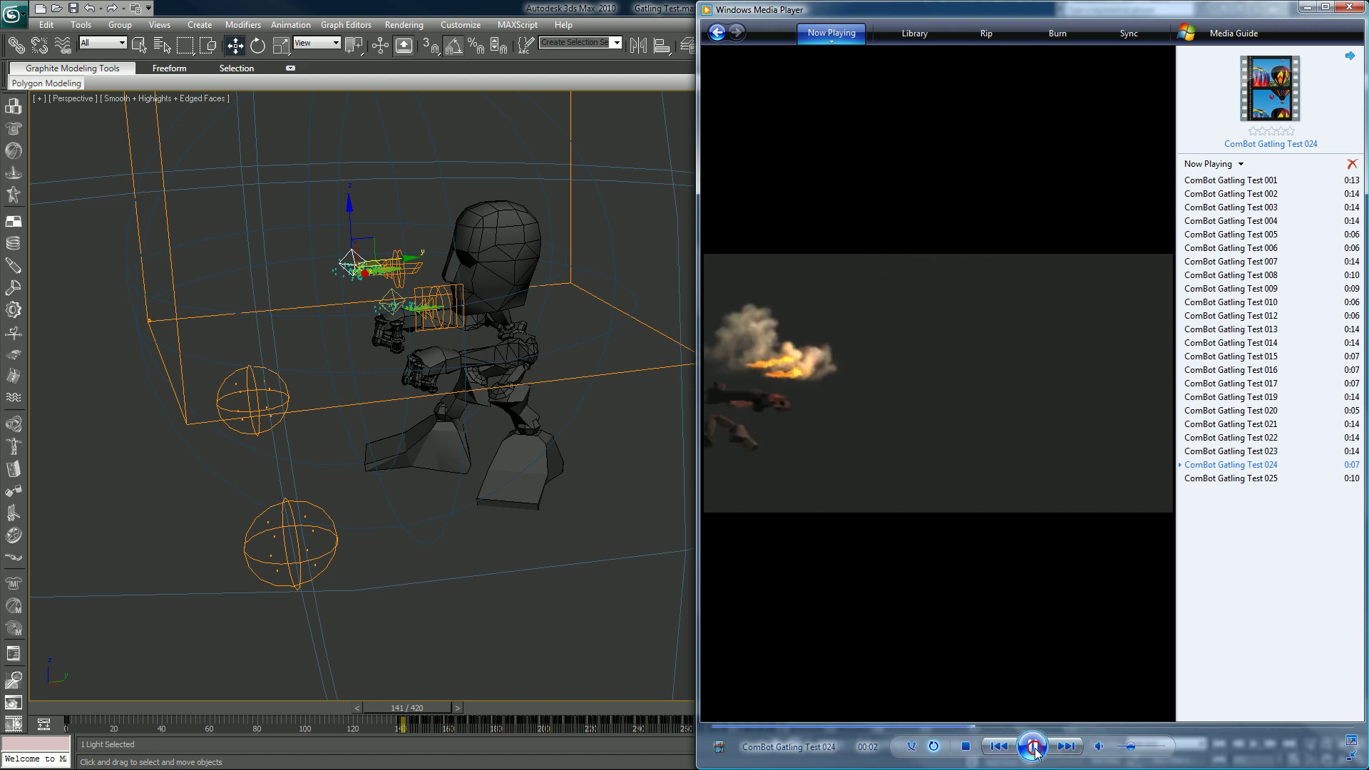
pyautogui.click(916, 727)
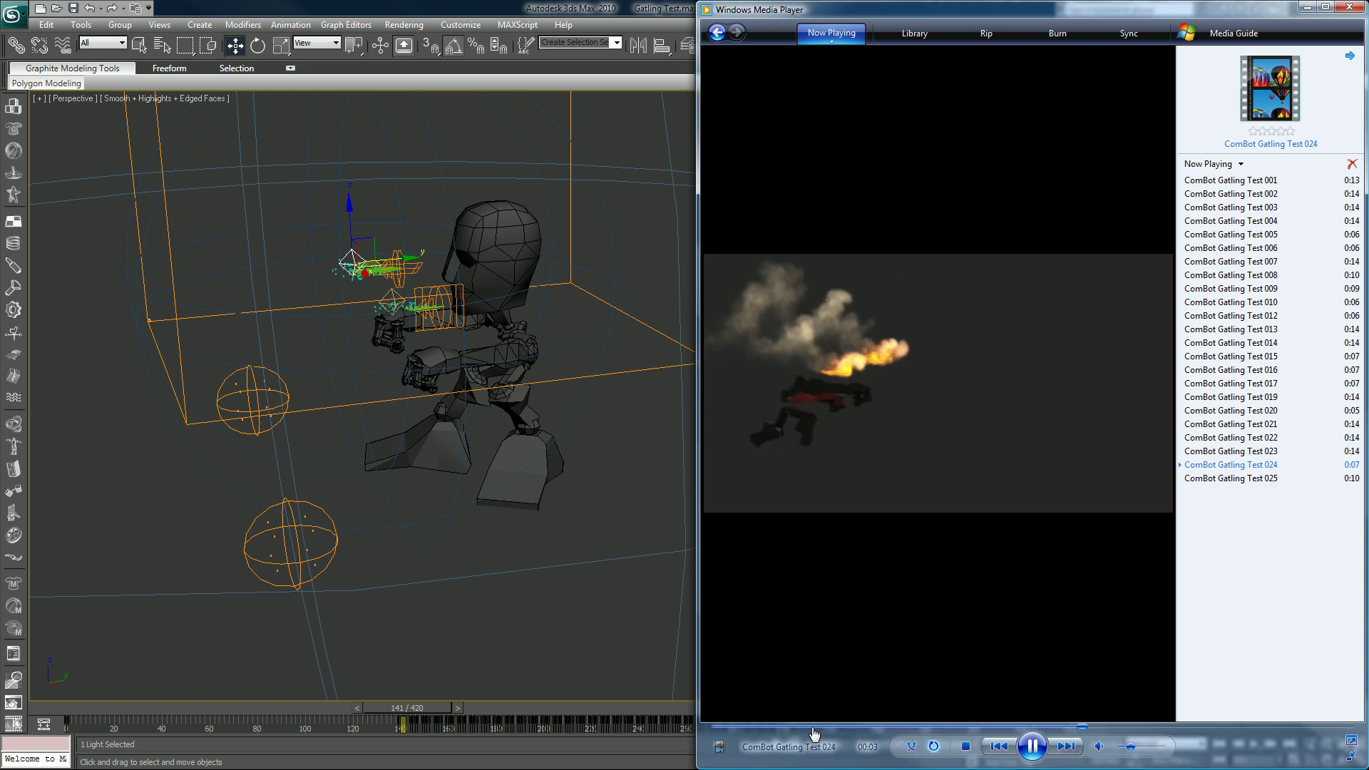
# Replay ComBot Gatling Test 024 from the beginning, and sample the firing section and opening of ComBot Gatling Test 025.
pyautogui.click(810, 727)
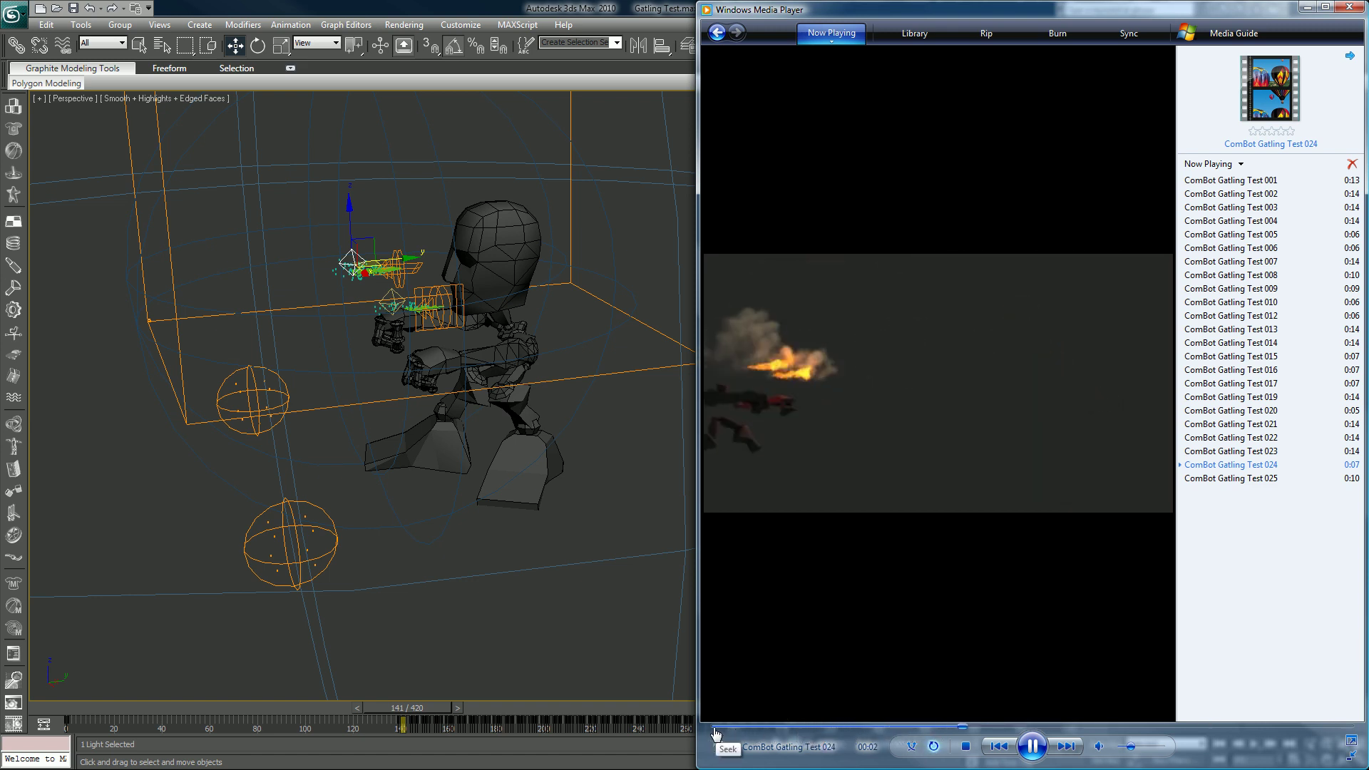
pyautogui.click(715, 728)
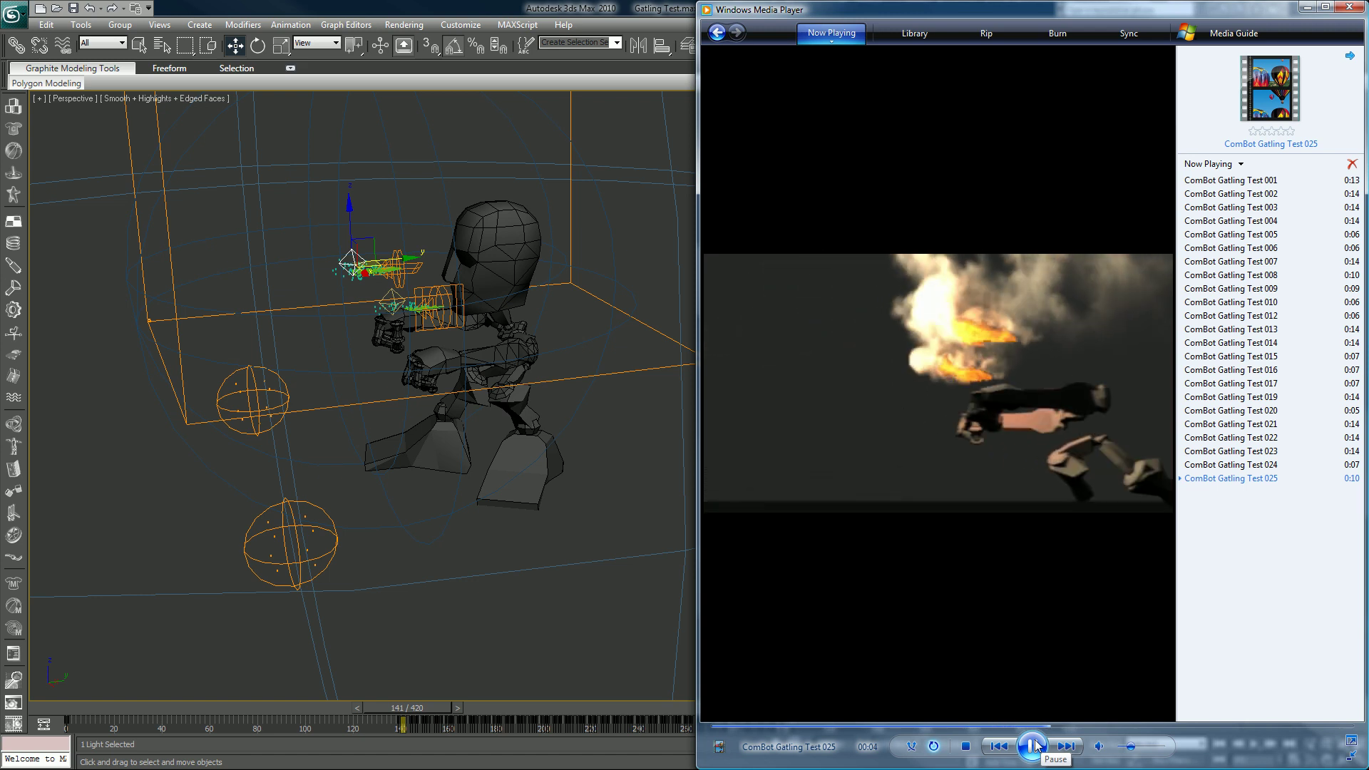
pyautogui.click(973, 727)
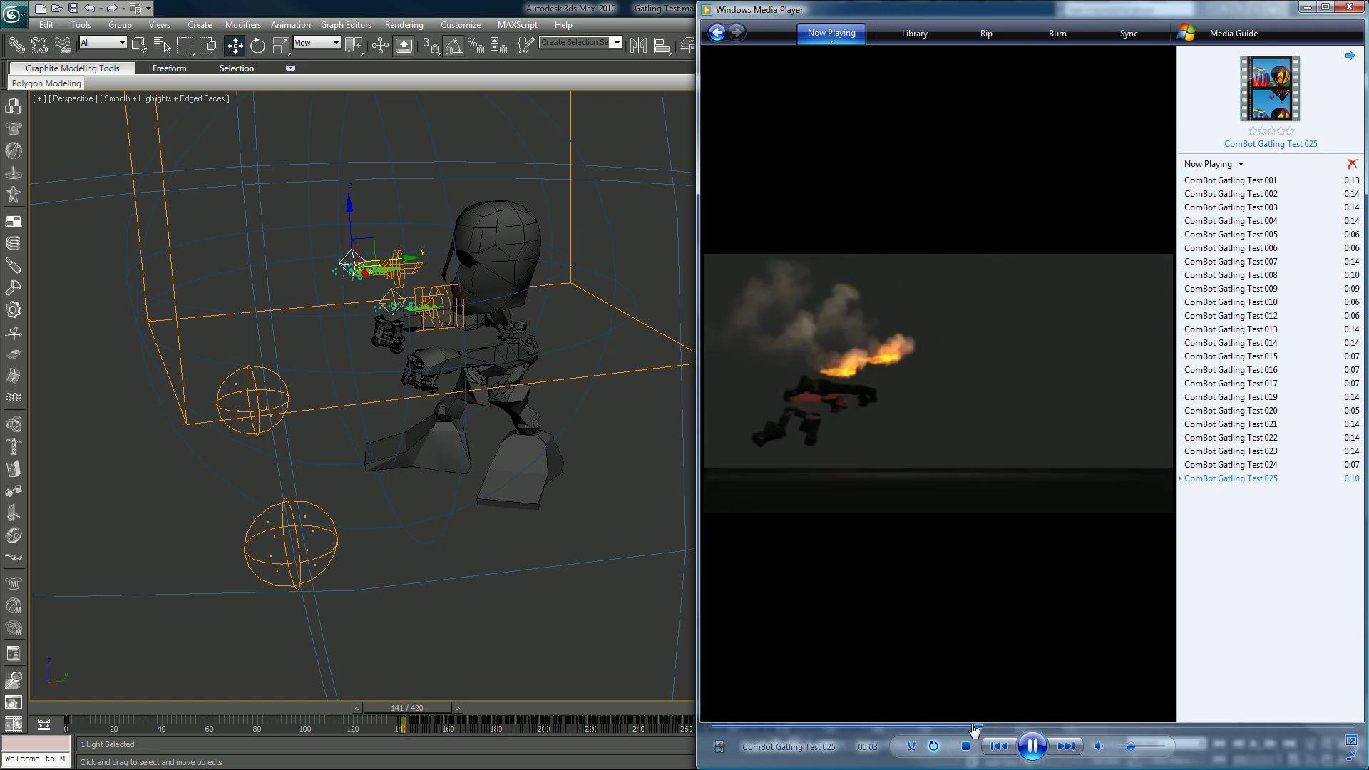
pyautogui.click(733, 727)
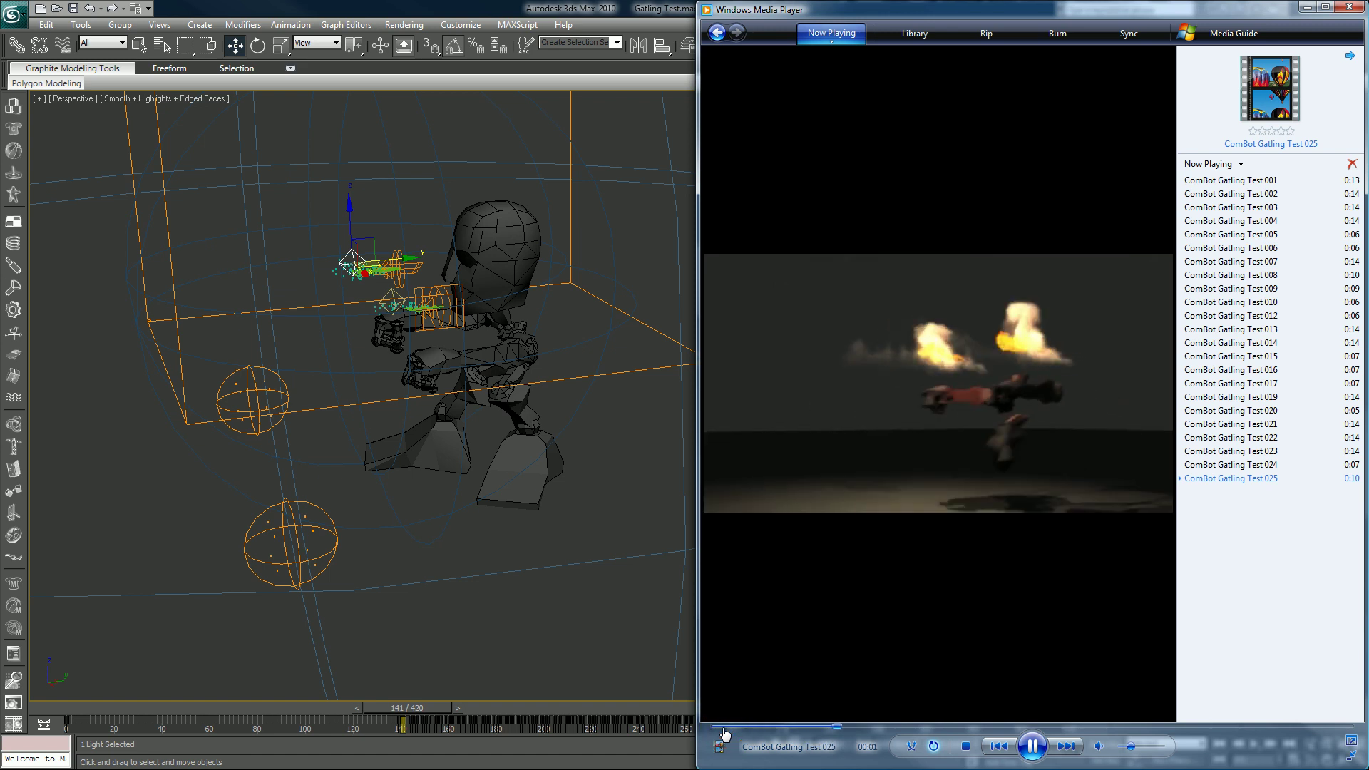
# Advance past ComBot Gatling Test 025, pause the playback and switch to the Gatling Test scene in 3ds Max.
pyautogui.click(1055, 746)
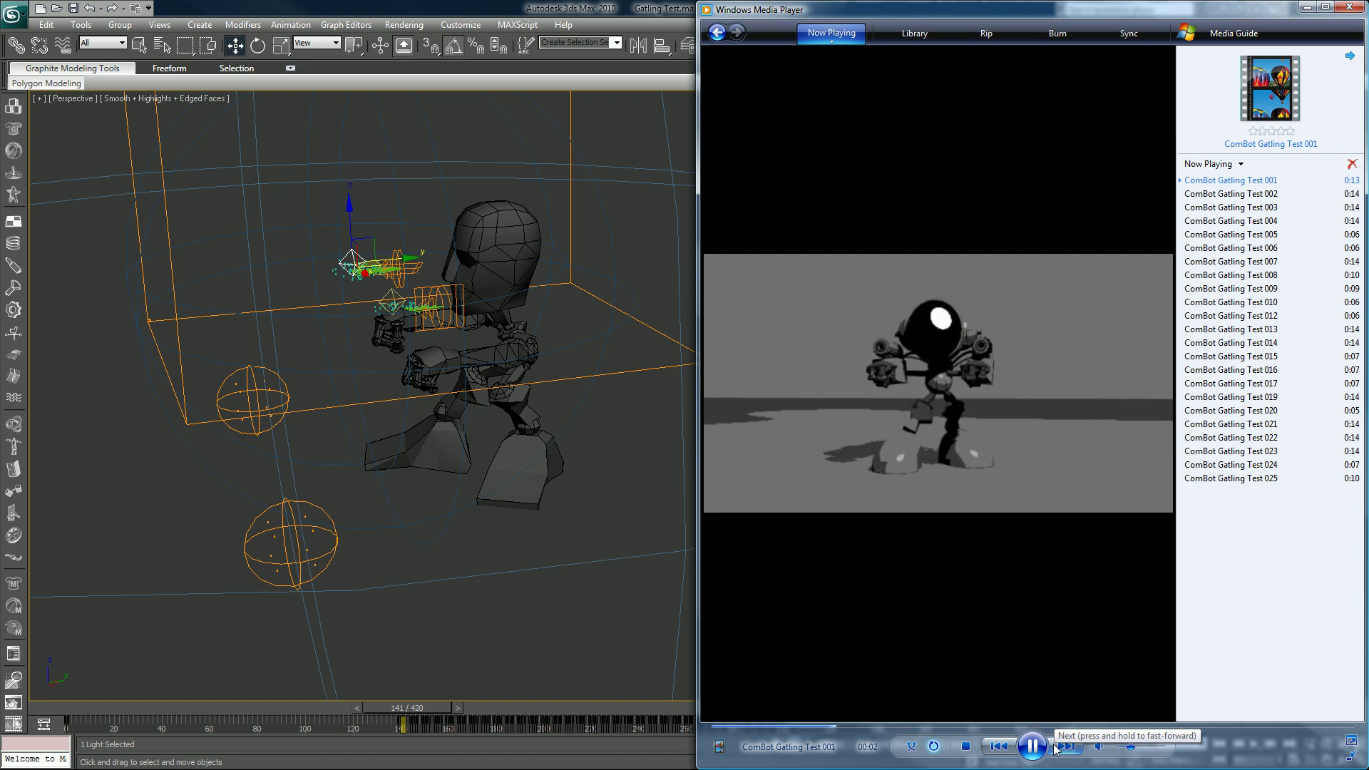
pyautogui.click(1035, 747)
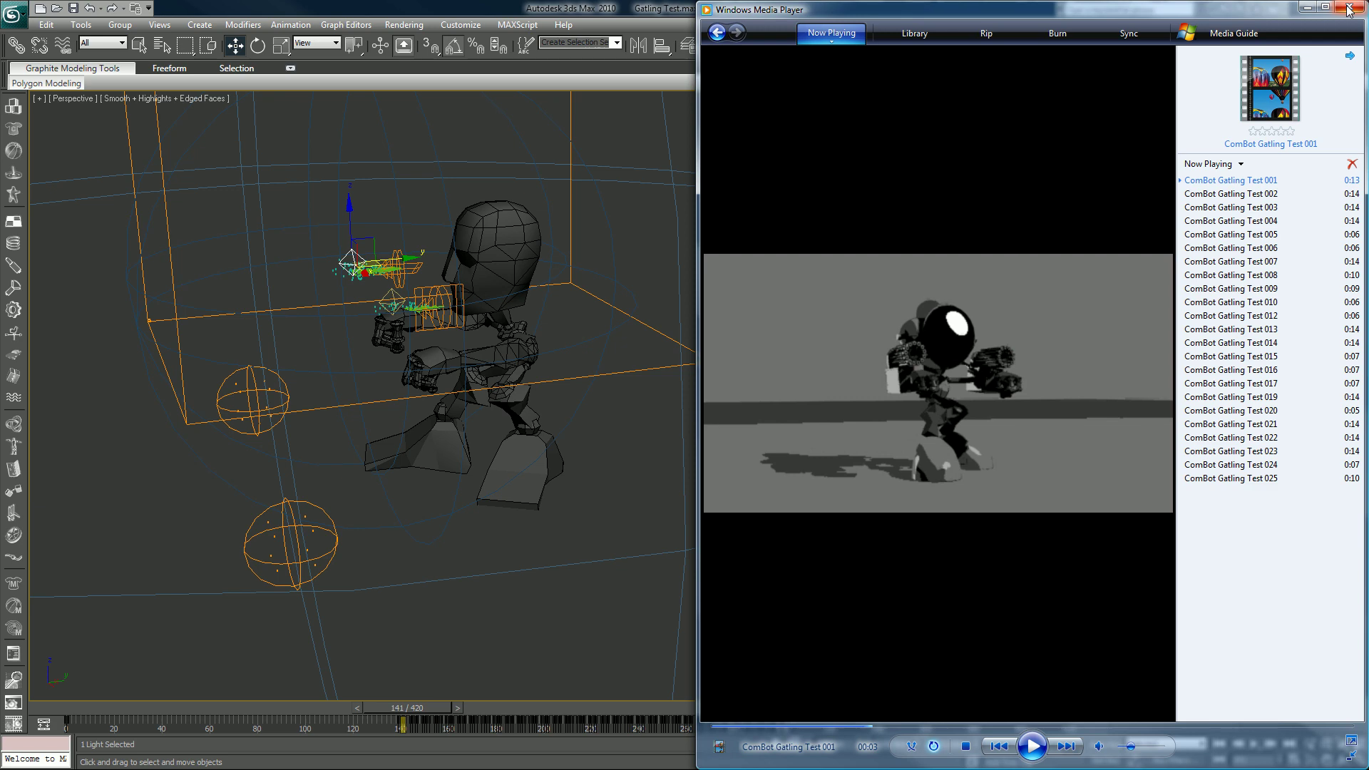
pyautogui.click(673, 7)
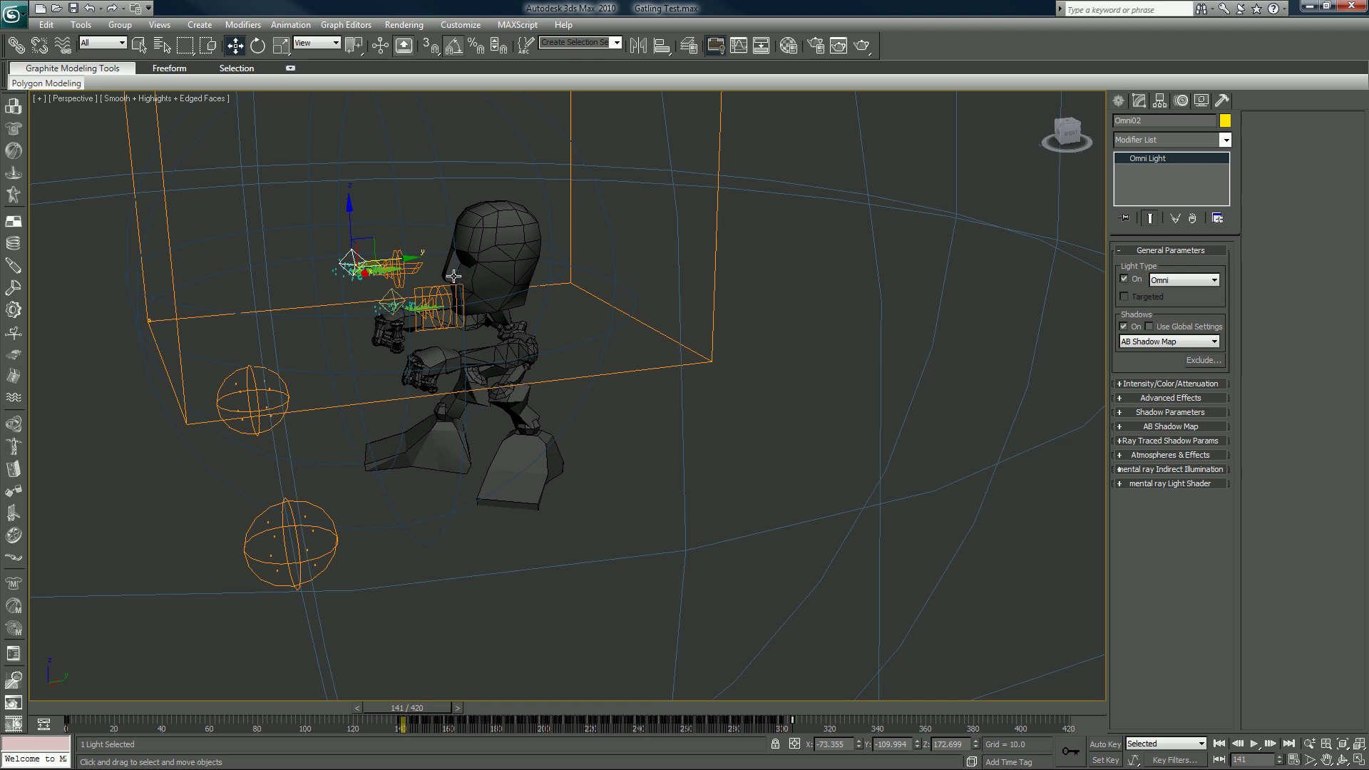
# Select the SuperSpray03 emitter, clear the selection, and scrub the animation between frames 138 and 211 to examine the gun particles.
pyautogui.click(414, 326)
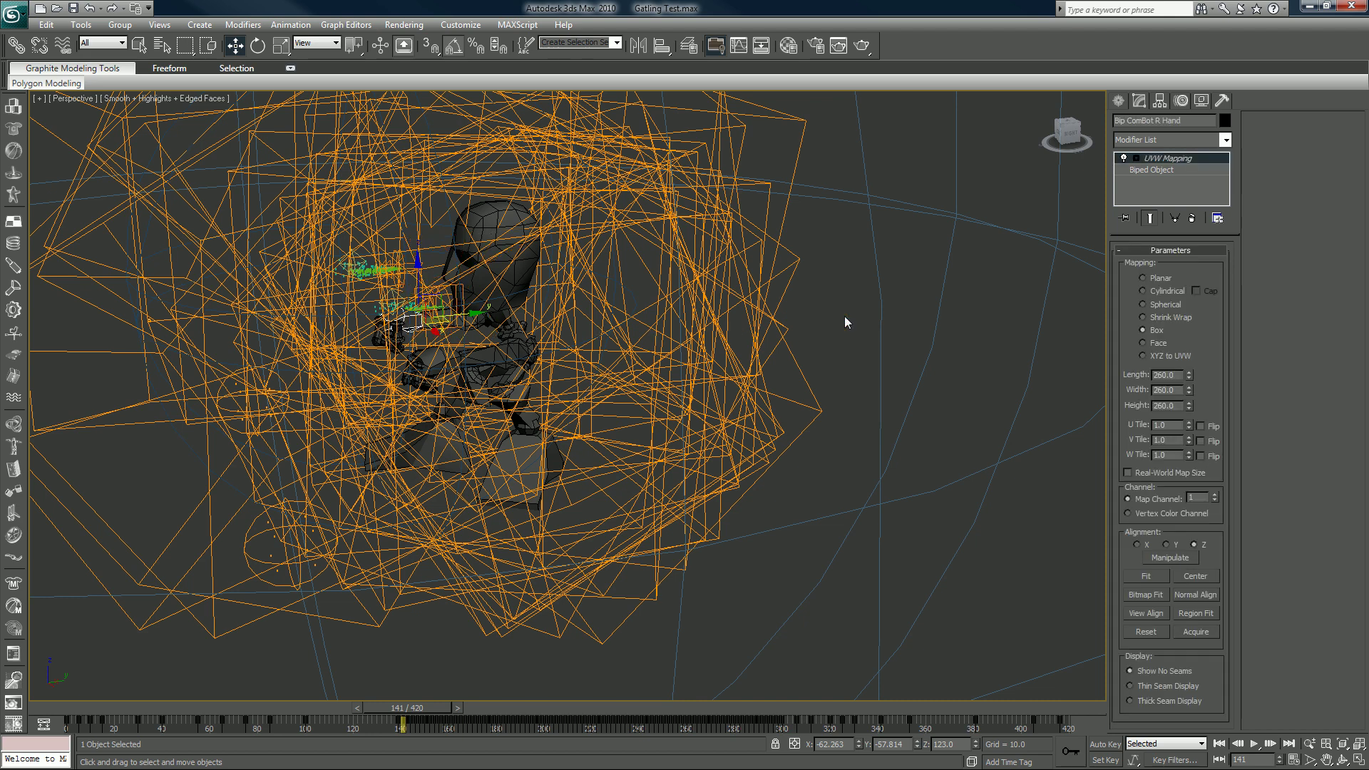
pyautogui.click(859, 299)
pyautogui.click(1116, 102)
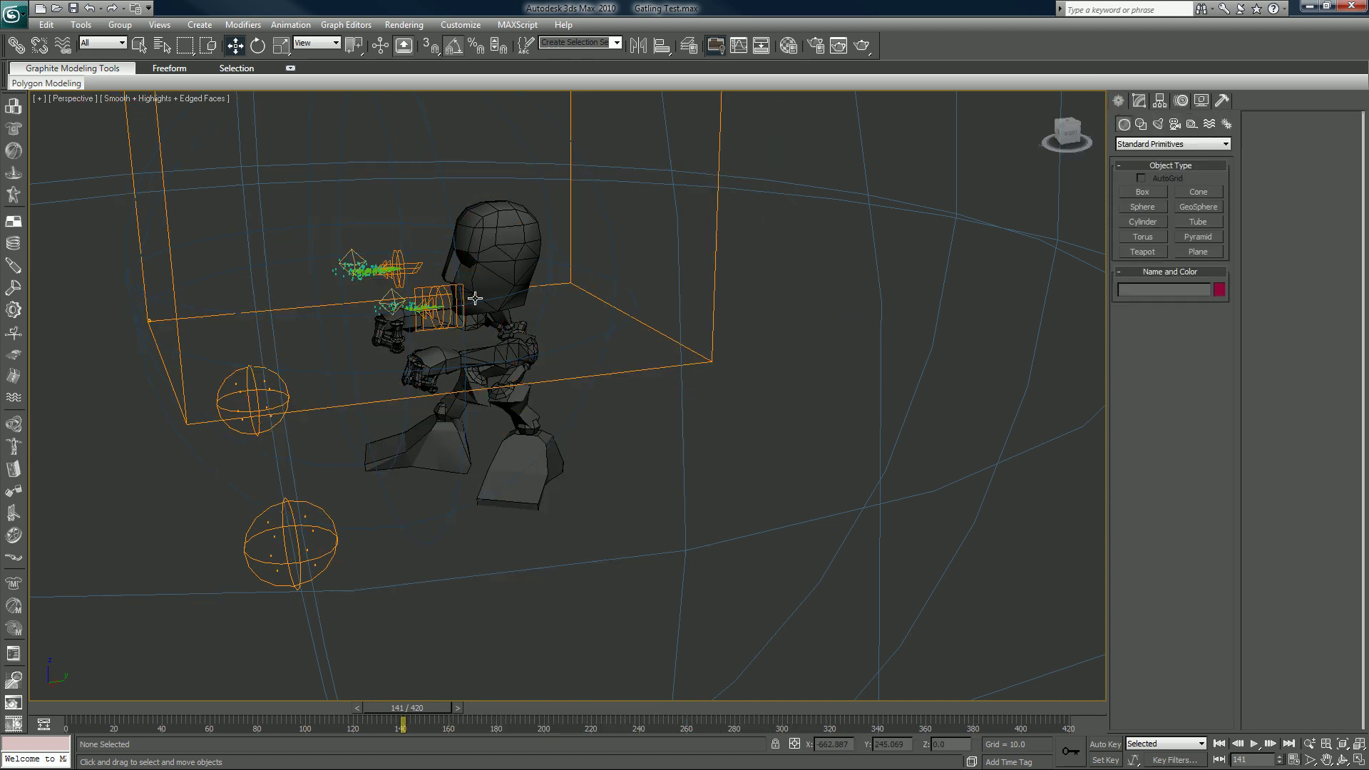
pyautogui.click(416, 290)
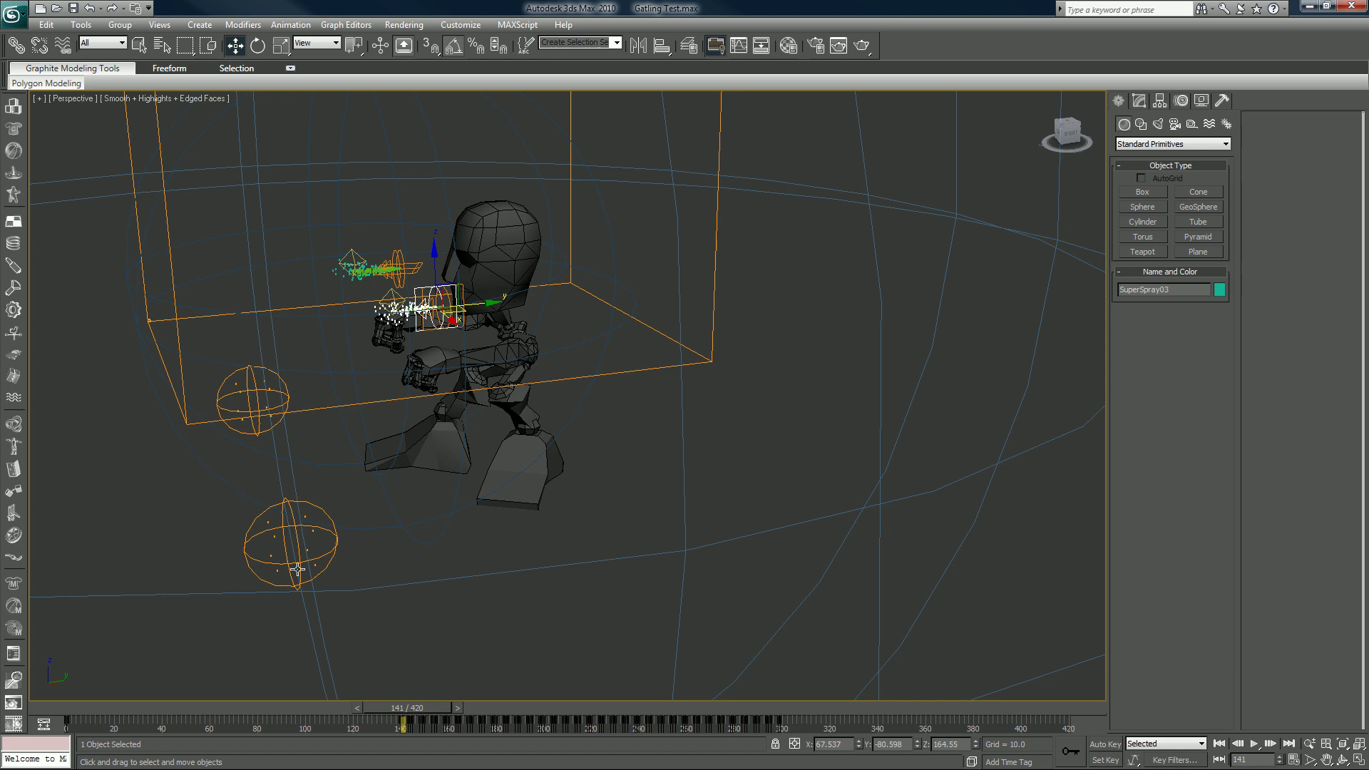
pyautogui.moveTo(414, 709); pyautogui.dragTo(536, 691)
pyautogui.press('w')
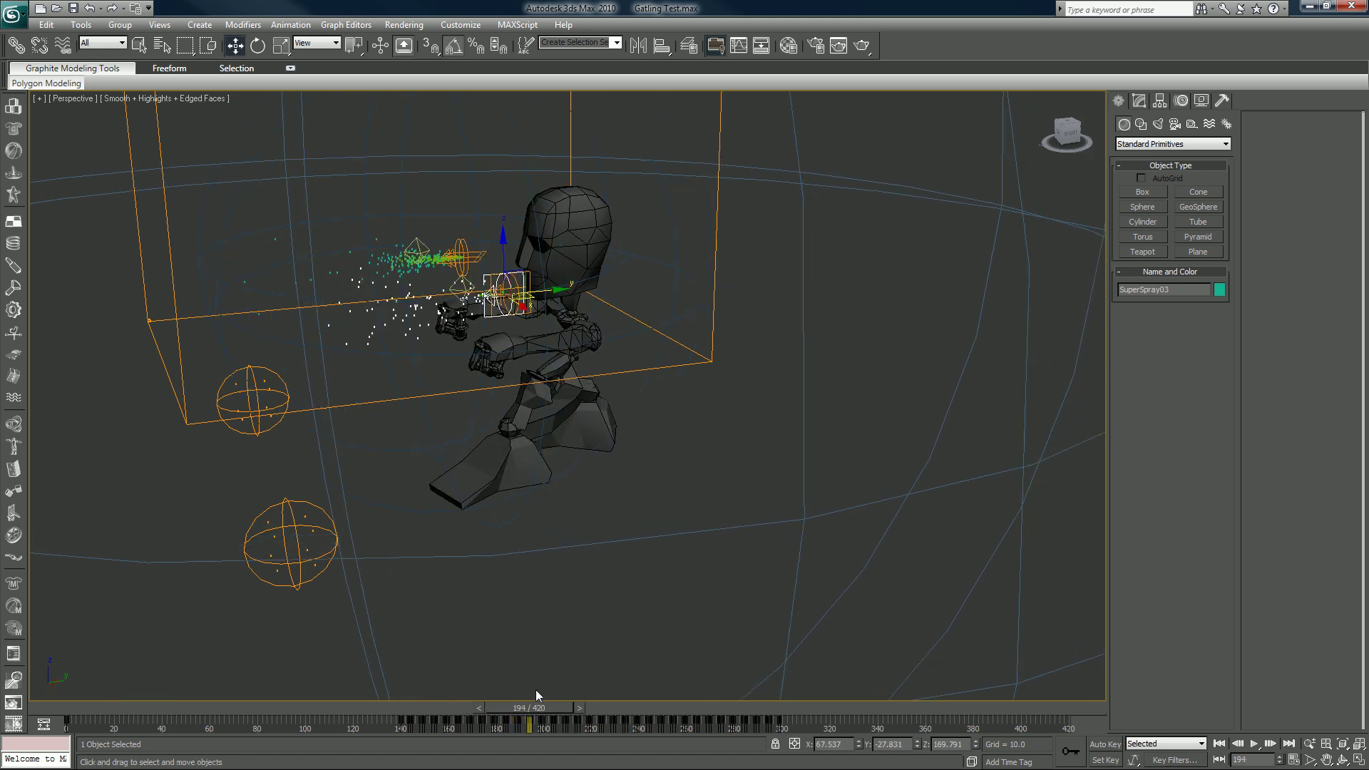
pyautogui.click(477, 564)
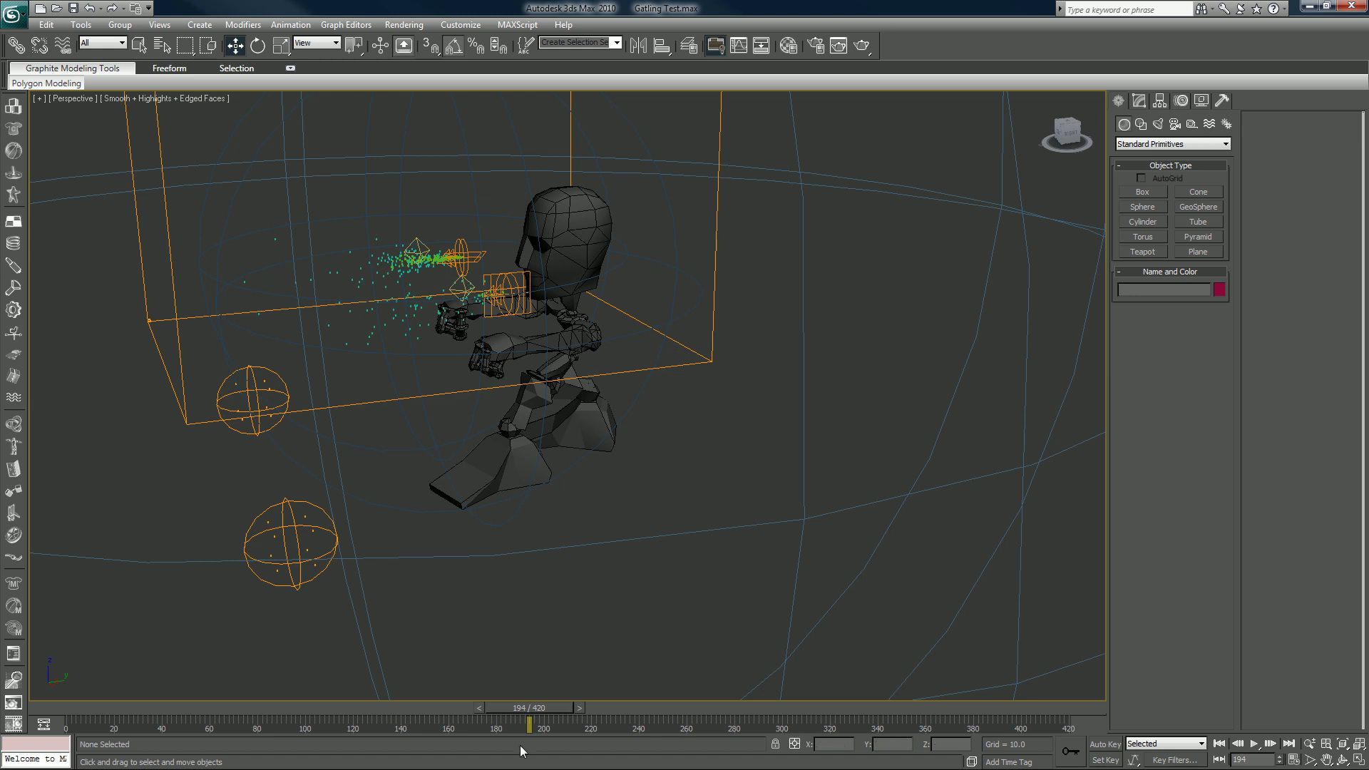
pyautogui.moveTo(523, 713); pyautogui.dragTo(567, 702)
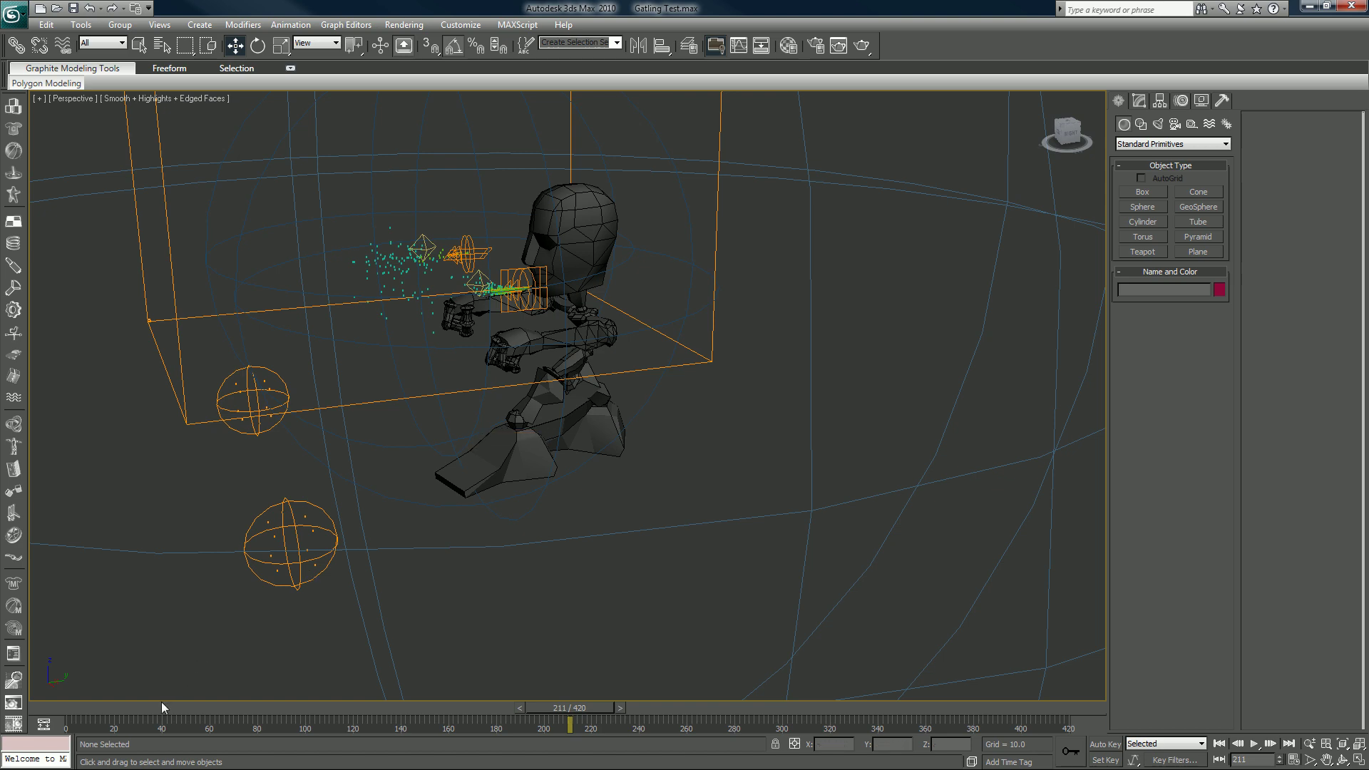
pyautogui.moveTo(157, 713); pyautogui.dragTo(400, 690)
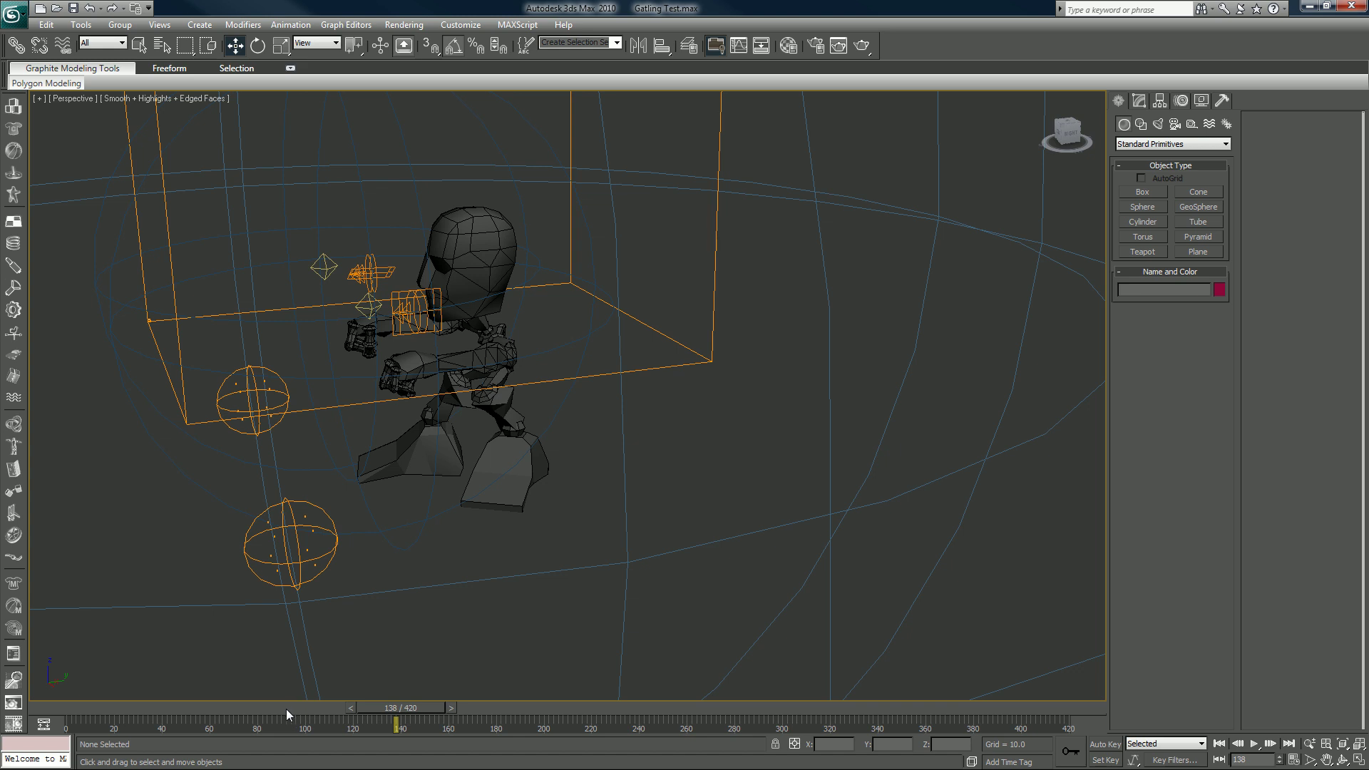
# Switch the viewport to the Camera01 view and scrub the animation to frame 164.
pyautogui.hotkey('ctrl', 's')
pyautogui.press('c')
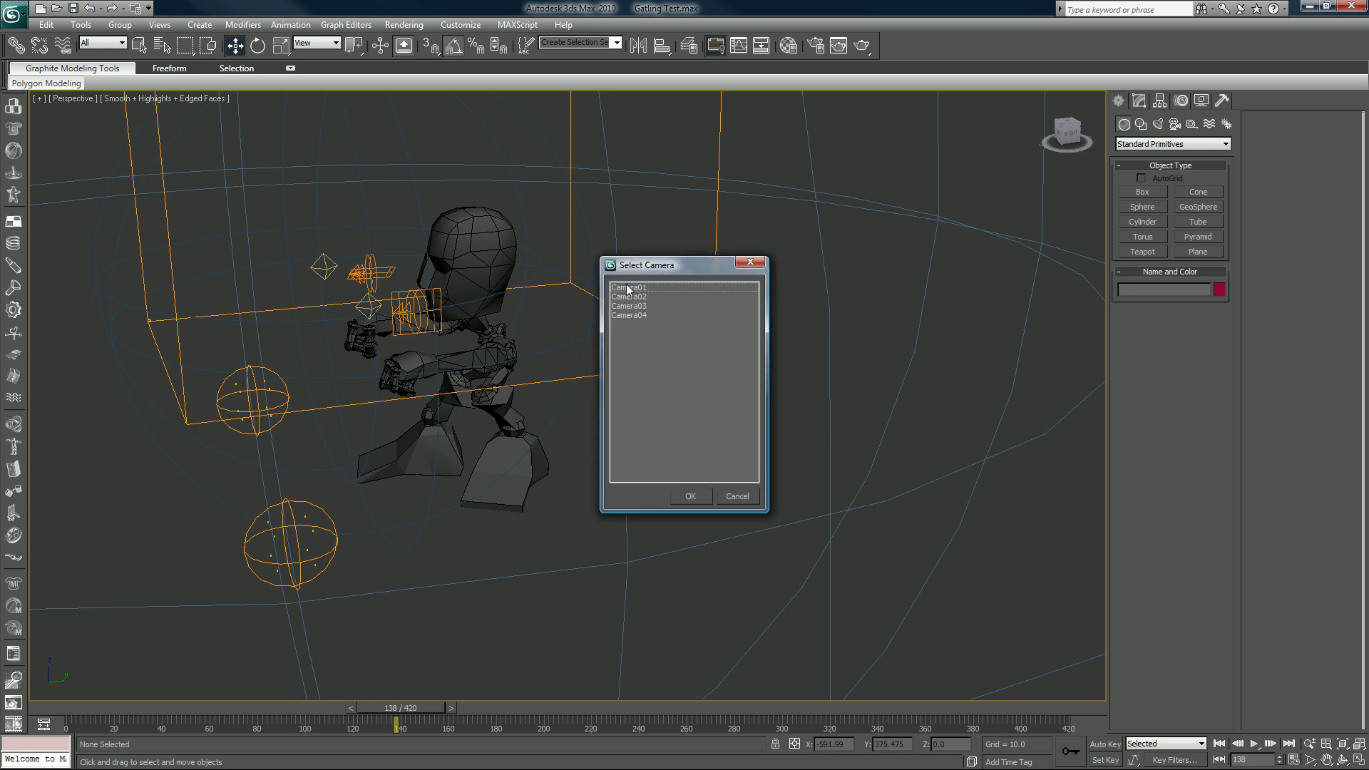
pyautogui.doubleClick(627, 288)
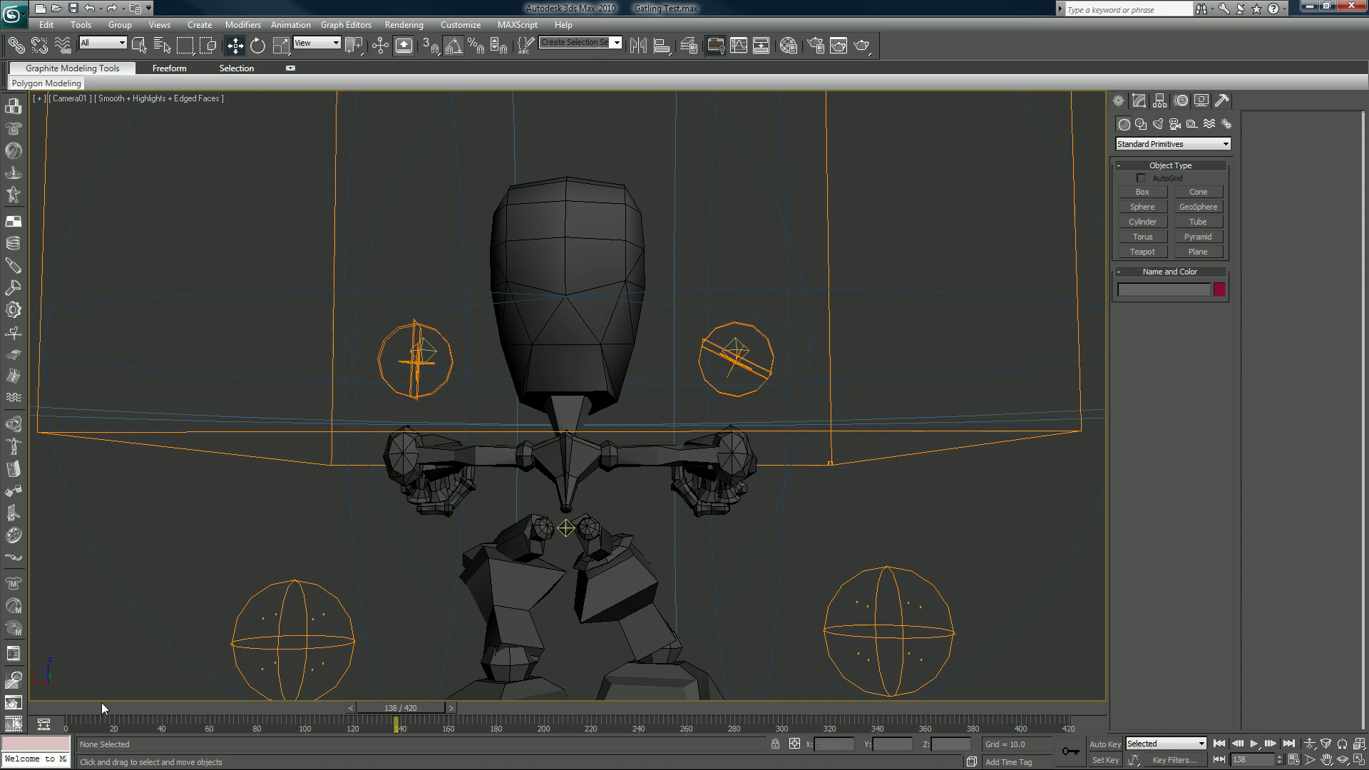
pyautogui.moveTo(102, 703); pyautogui.dragTo(464, 686)
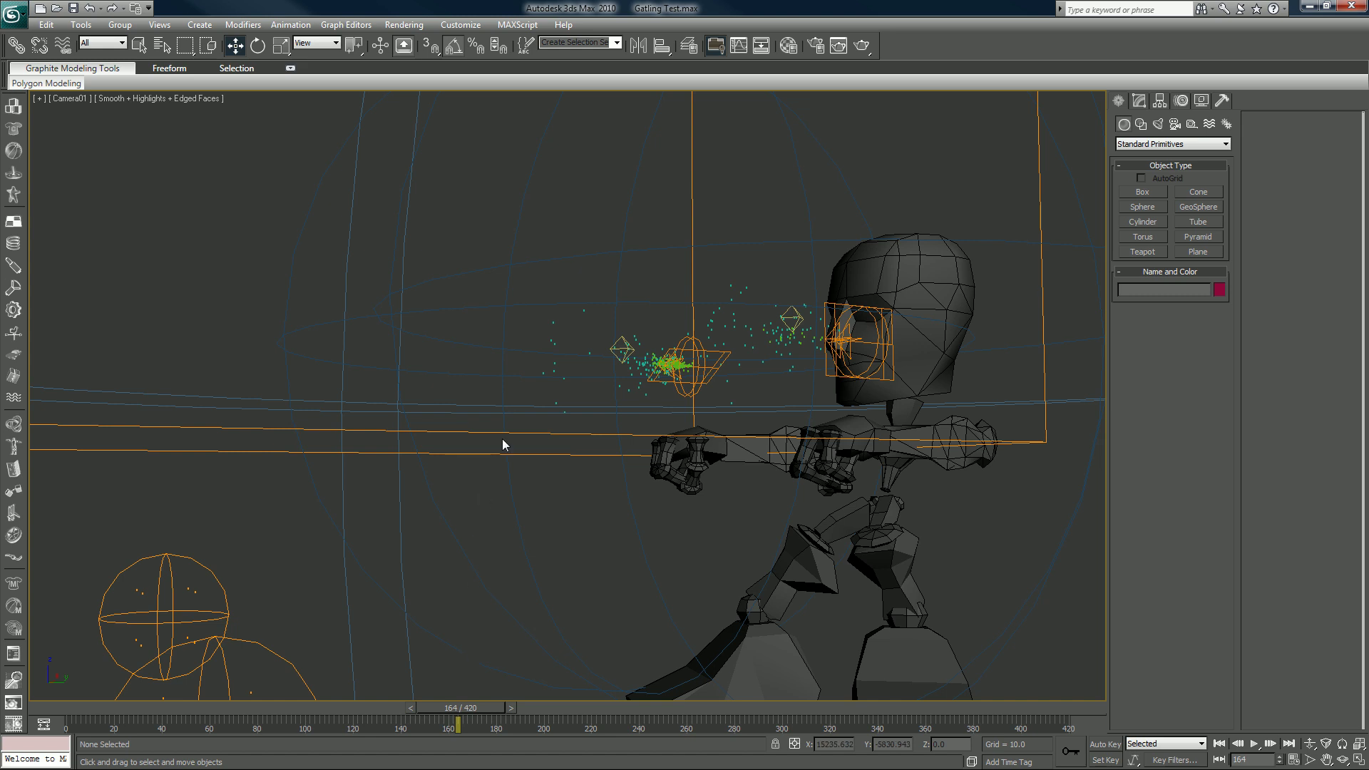
# Select the SuperSpray04 emitter and scrub the animation to frame 201 and back to frame 144 to examine its particles.
pyautogui.moveTo(568, 354); pyautogui.dragTo(569, 354)
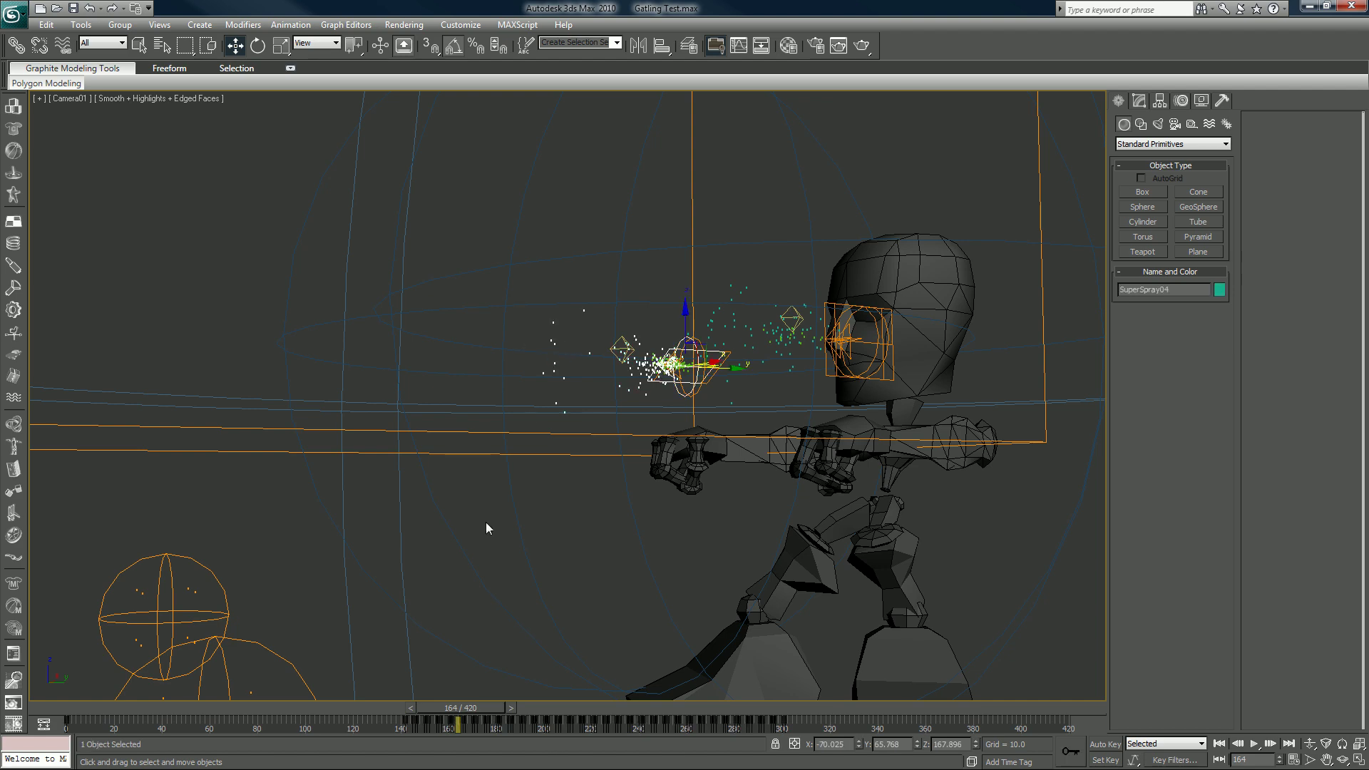
pyautogui.moveTo(452, 711); pyautogui.dragTo(546, 713)
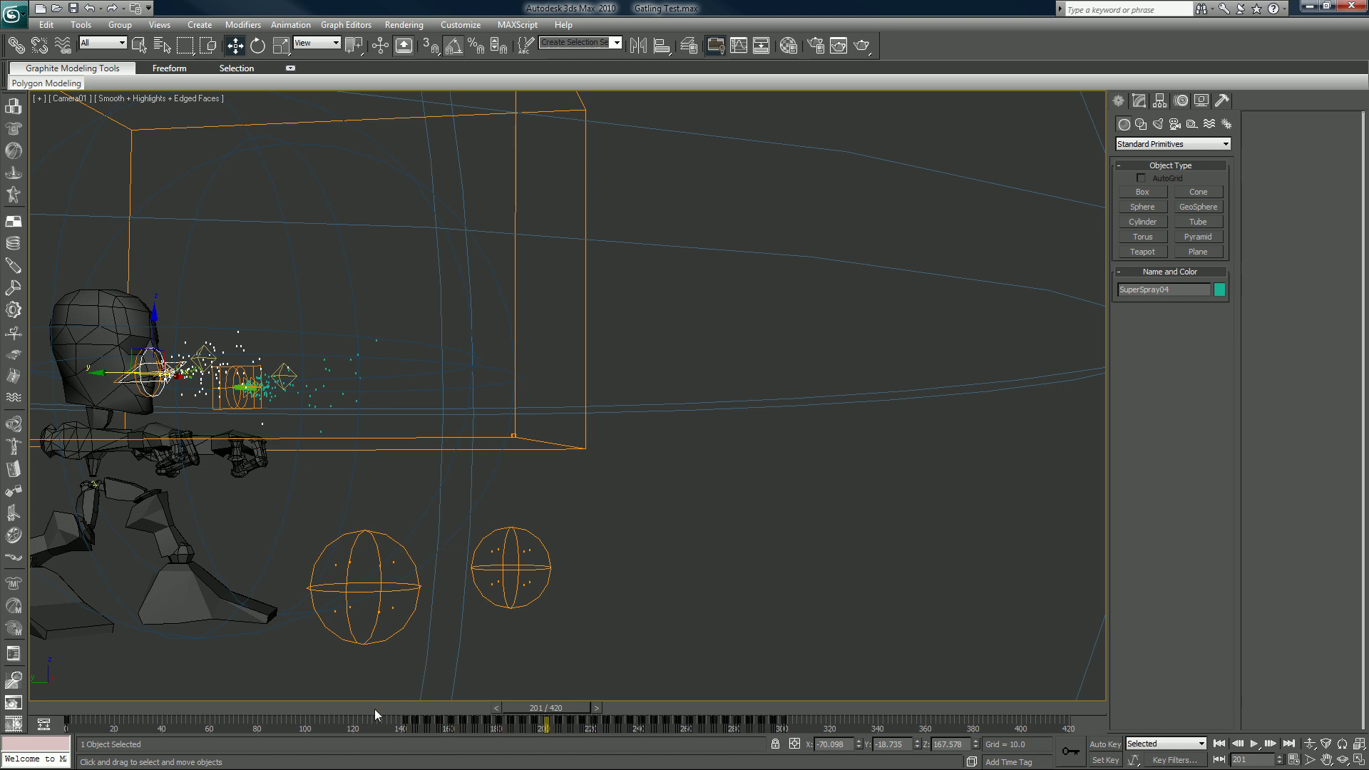
pyautogui.moveTo(374, 709); pyautogui.dragTo(419, 713)
pyautogui.press('w')
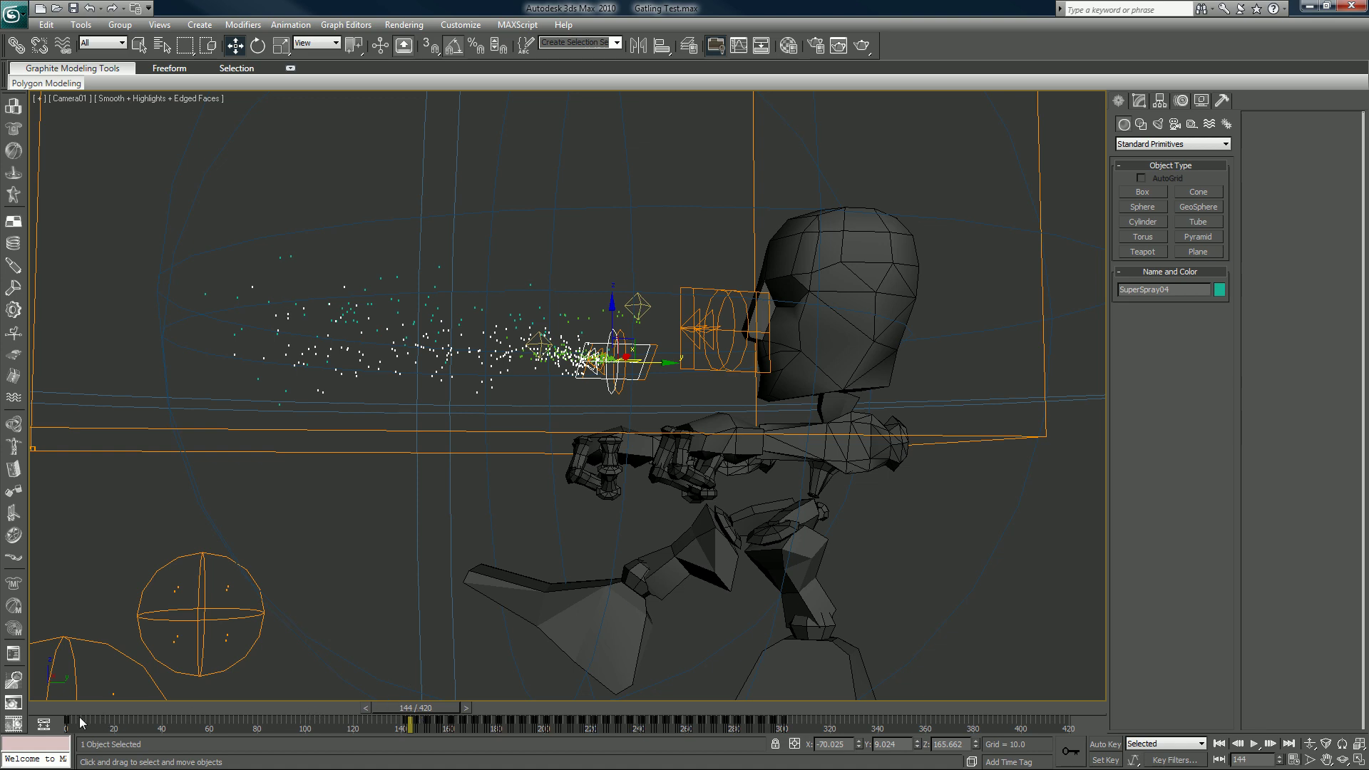
# Scrub through the opening of the animation, deselect the emitter and return the timeline to frame 0.
pyautogui.moveTo(68, 711); pyautogui.dragTo(170, 710)
pyautogui.press('w')
pyautogui.click(236, 620)
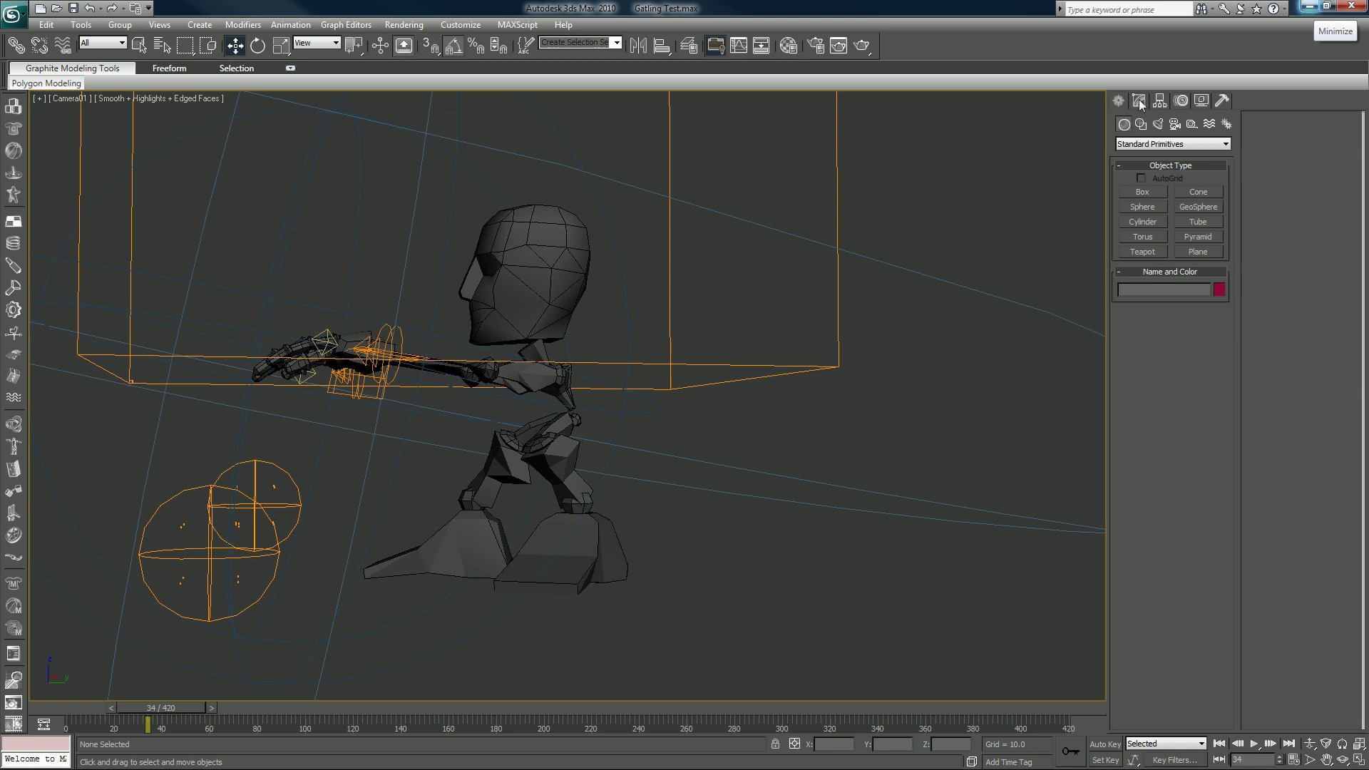
pyautogui.moveTo(181, 711); pyautogui.dragTo(63, 652)
pyautogui.press('w')
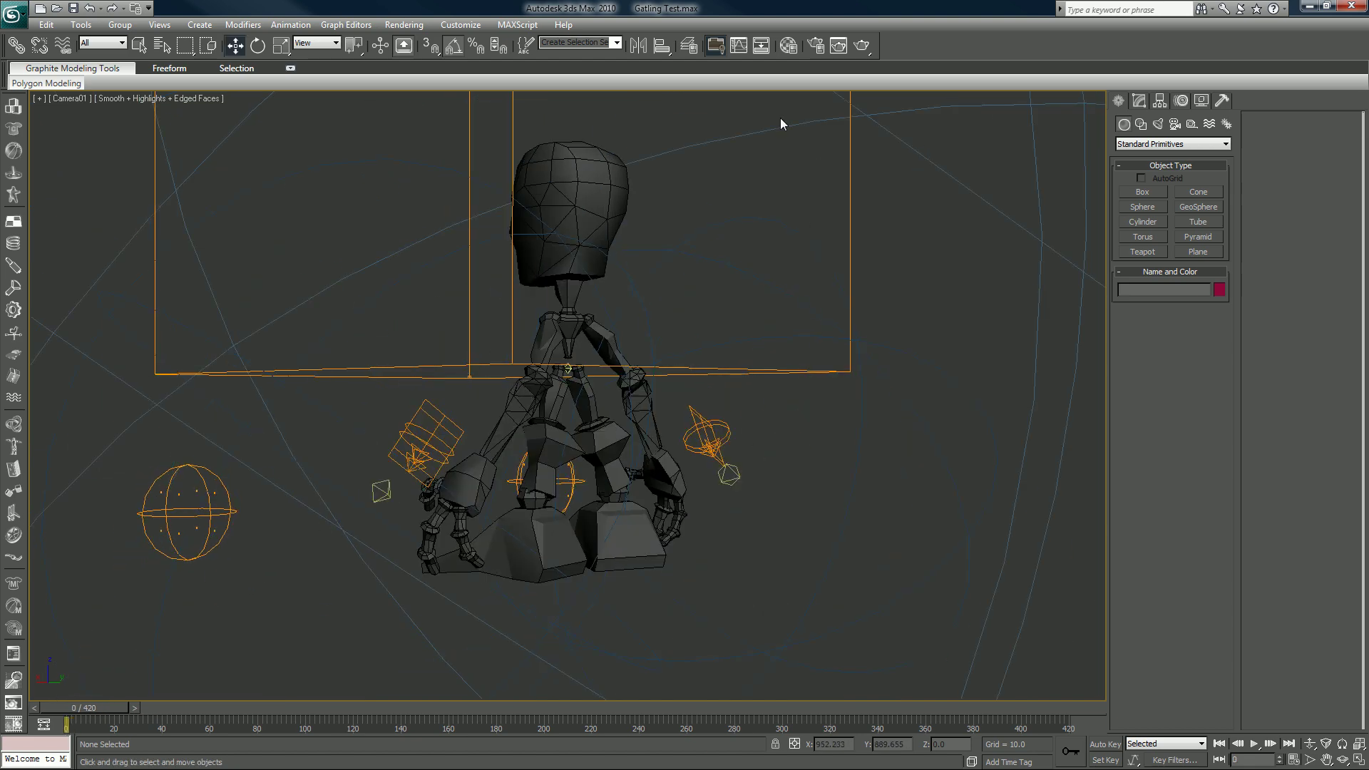
# Unhide all layers from 0 (default) to X Tracer Rounds, clear the layer highlight in the viewport and close the layer manager.
pyautogui.click(689, 45)
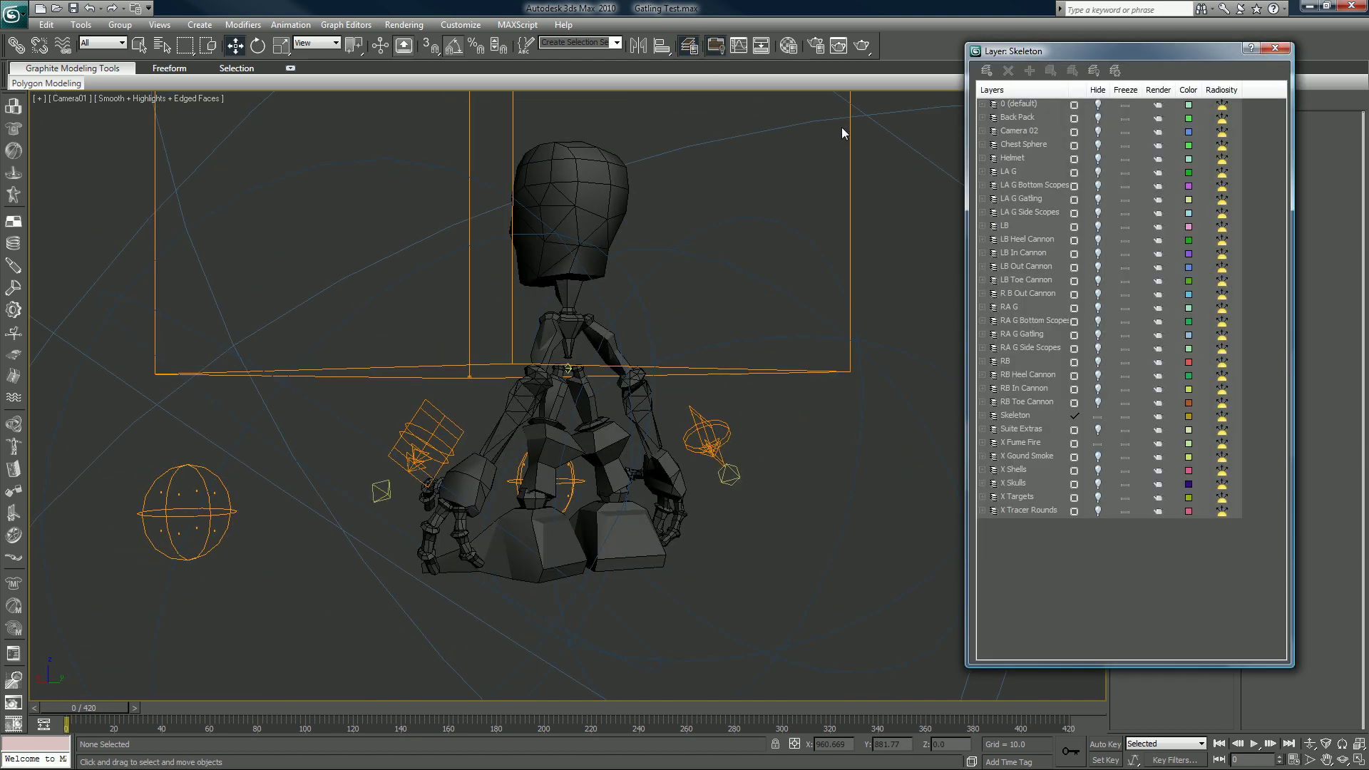
pyautogui.click(1018, 104)
pyautogui.keyDown('shift'); pyautogui.click(1027, 509); pyautogui.keyUp('shift')
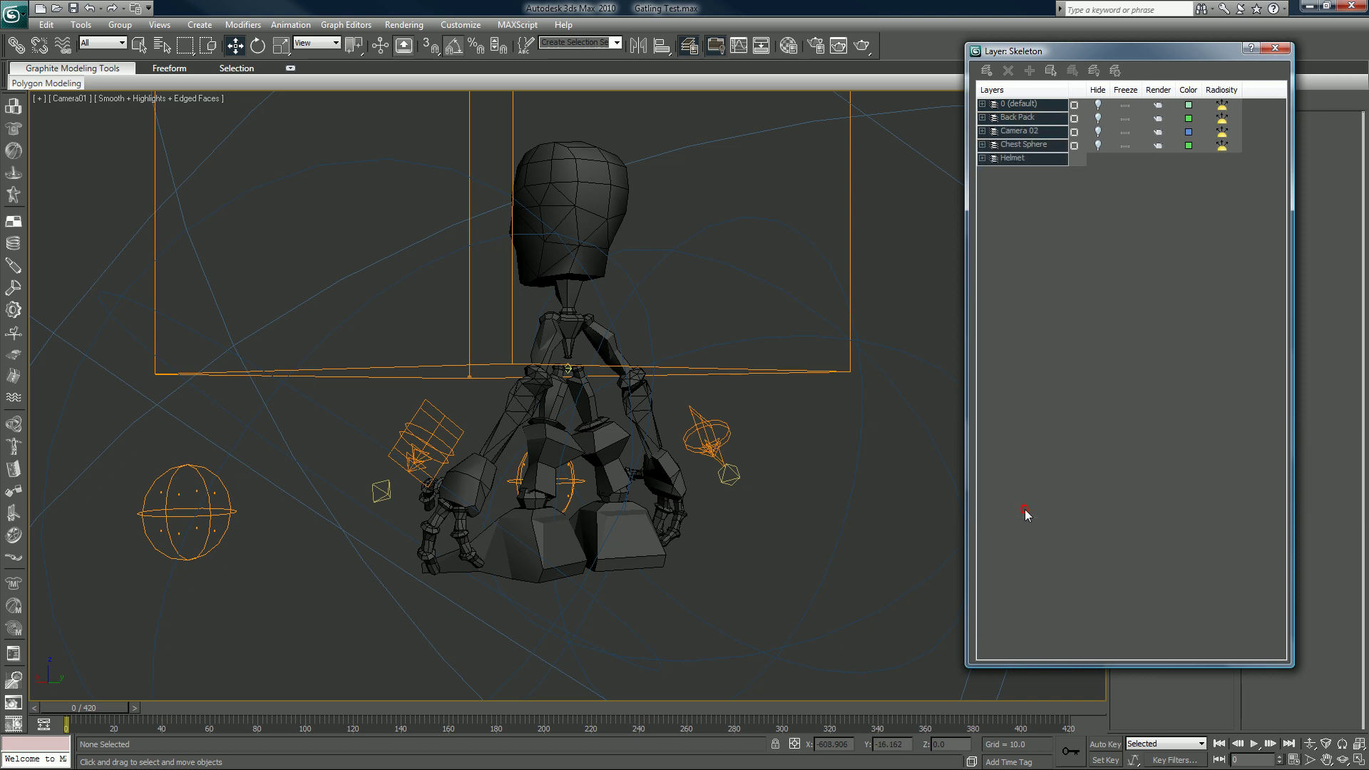
pyautogui.click(1096, 511)
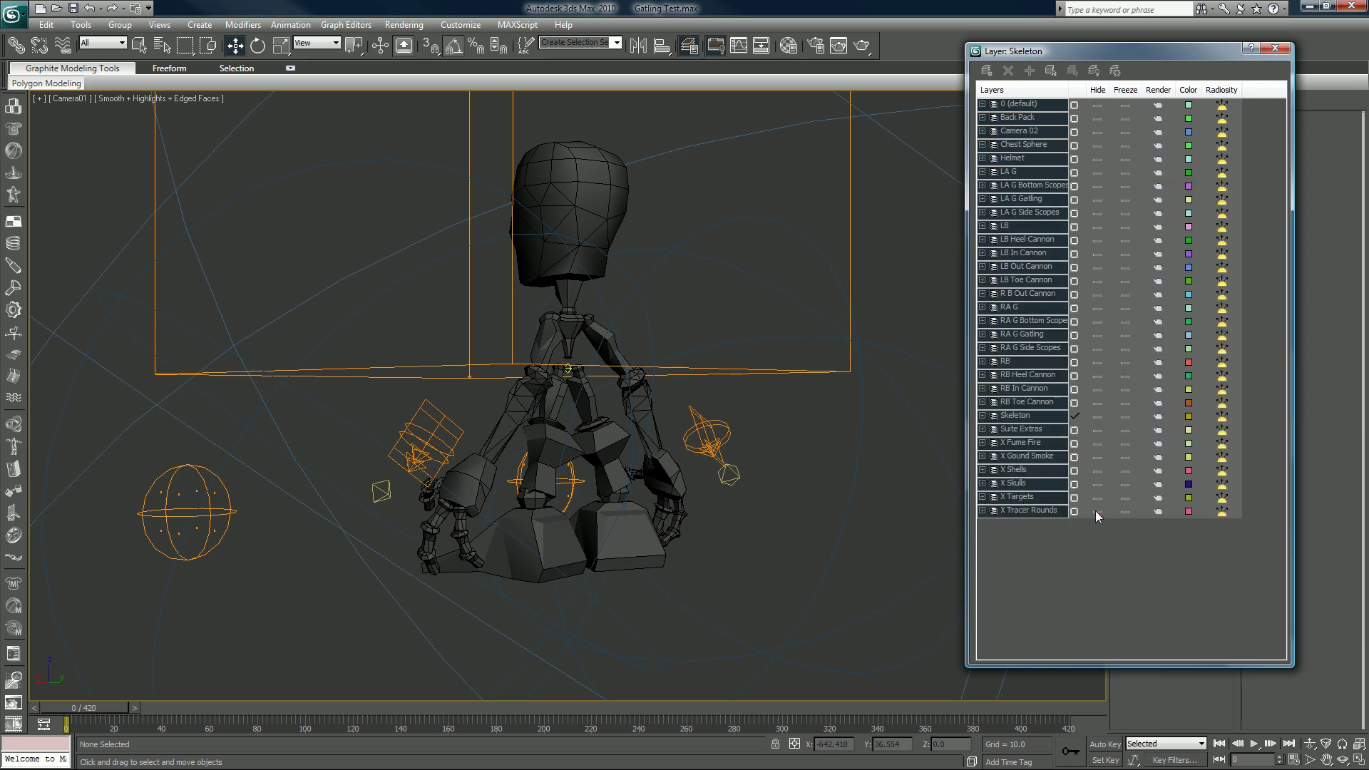
pyautogui.click(791, 333)
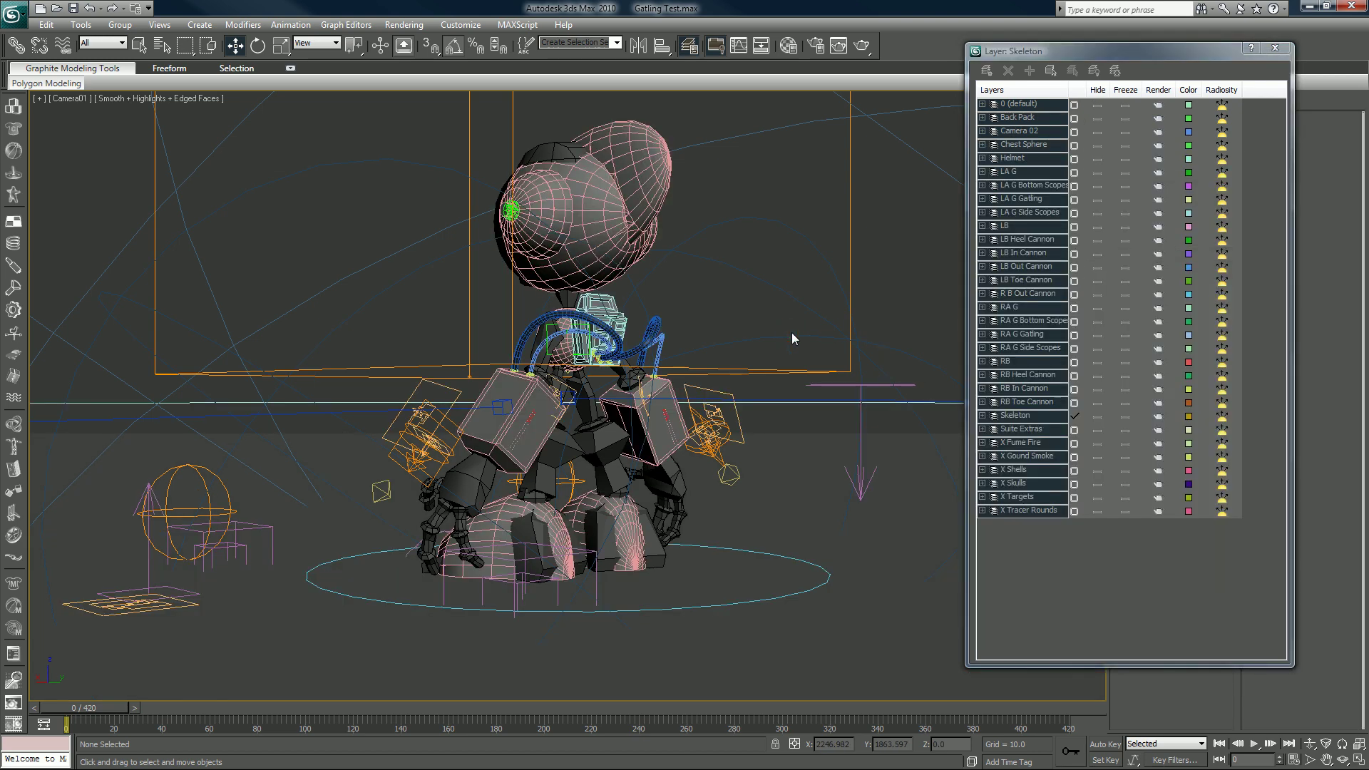
pyautogui.click(1274, 48)
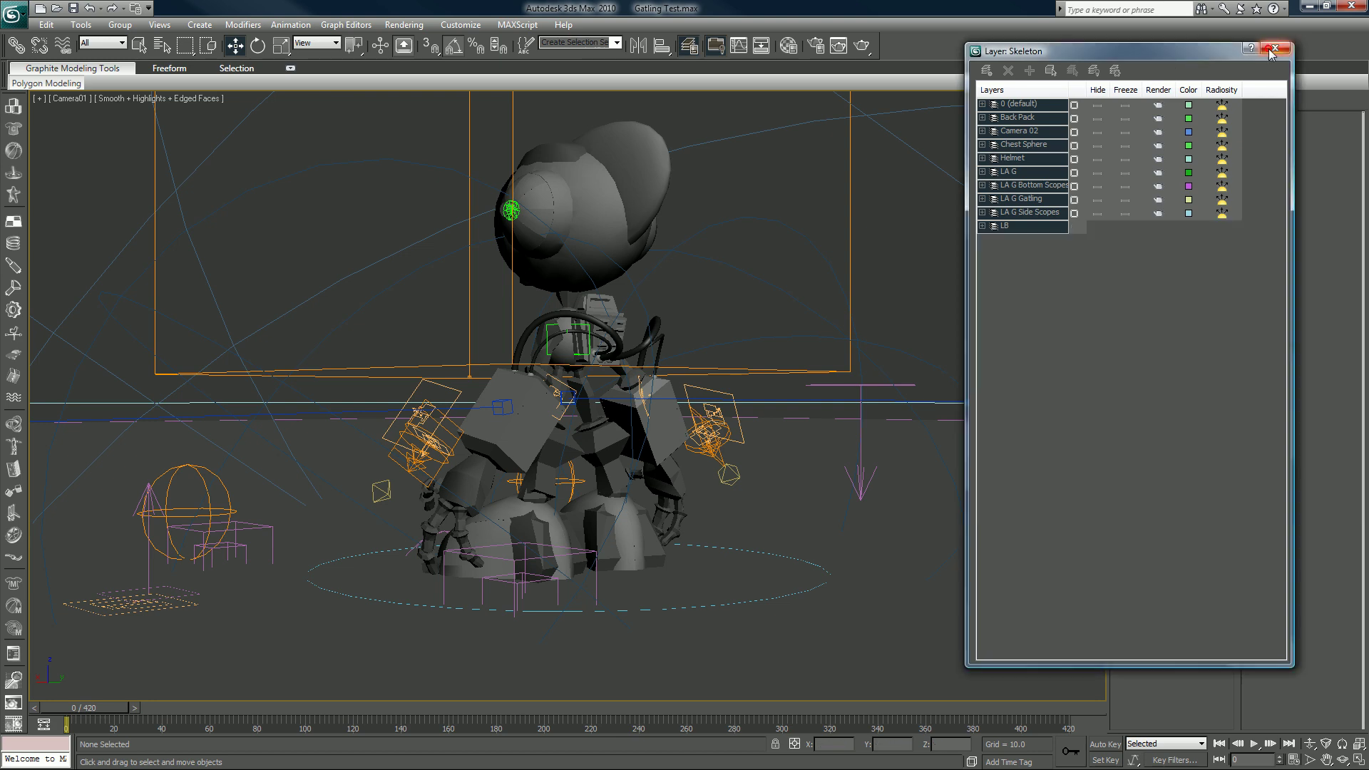